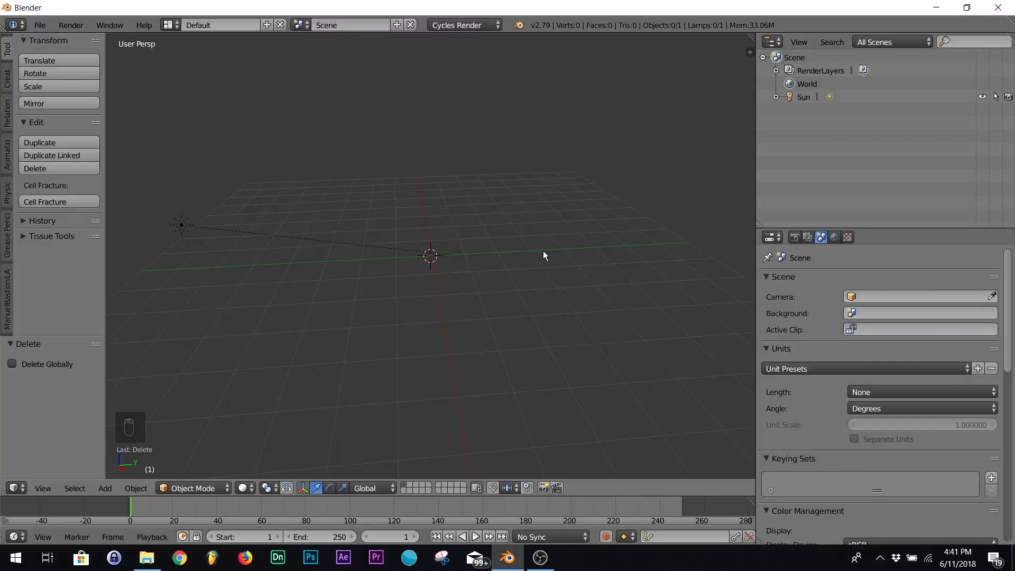
Step: Add an icosphere and scale it up
{"action": "key", "text": "shift+a"}
{"action": "mouse_move", "coordinate": [422, 264]}
{"action": "left_click", "coordinate": [485, 316]}
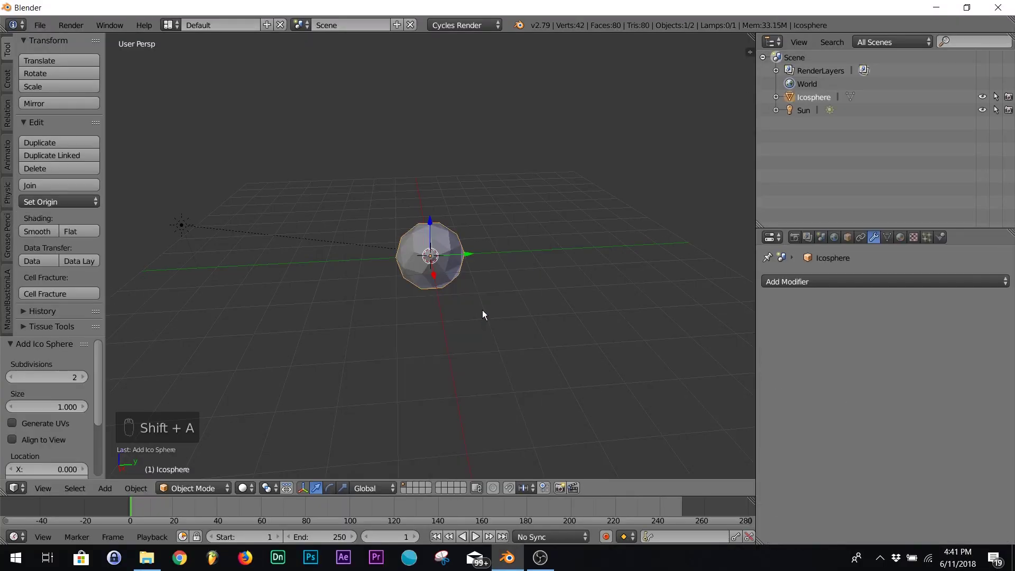
{"action": "key", "text": "s"}
{"action": "left_click", "coordinate": [541, 293]}
Step: Subdivide the icosphere smoothly with 2 cuts, then smooth-shade it in Object Mode
{"action": "key", "text": "Tab"}
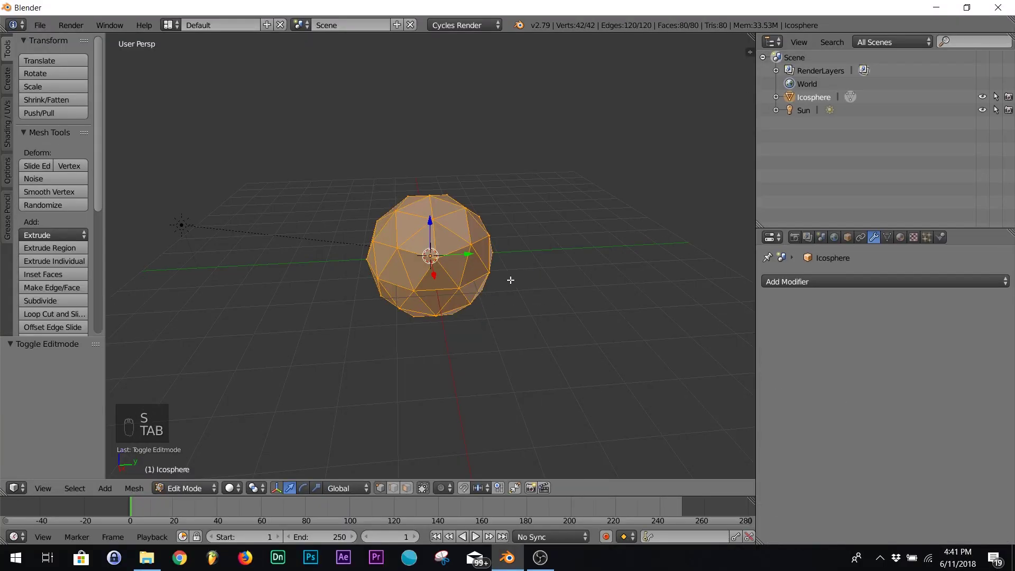
{"action": "key", "text": "w"}
{"action": "left_click", "coordinate": [500, 257]}
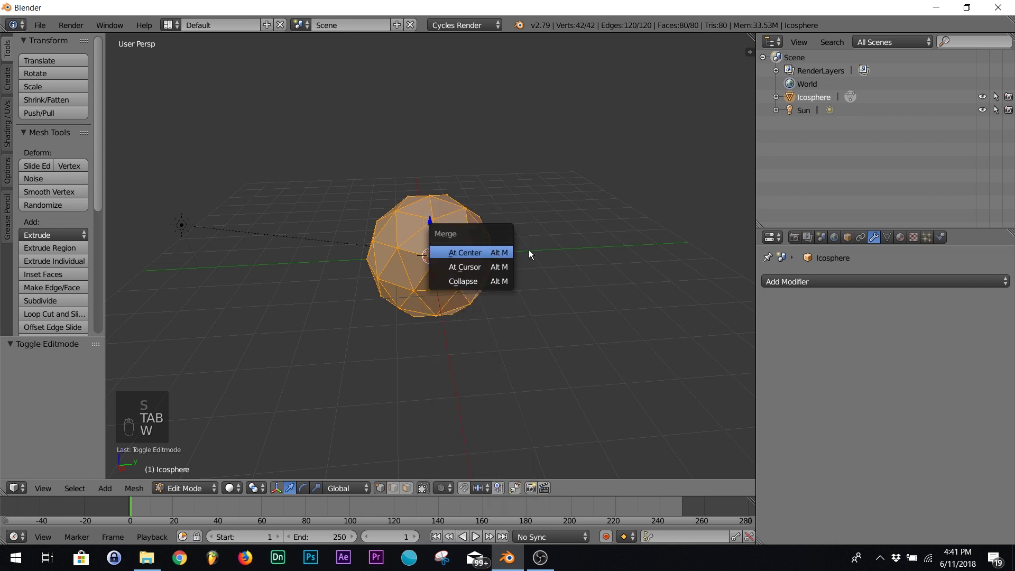
{"action": "key", "text": "shift+a"}
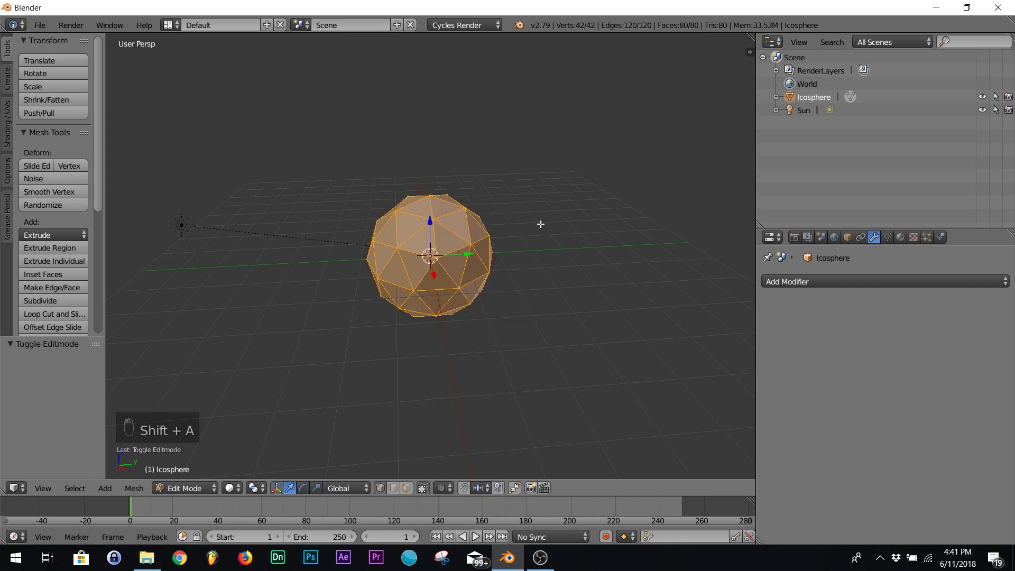
{"action": "key", "text": "w"}
{"action": "left_click", "coordinate": [533, 207]}
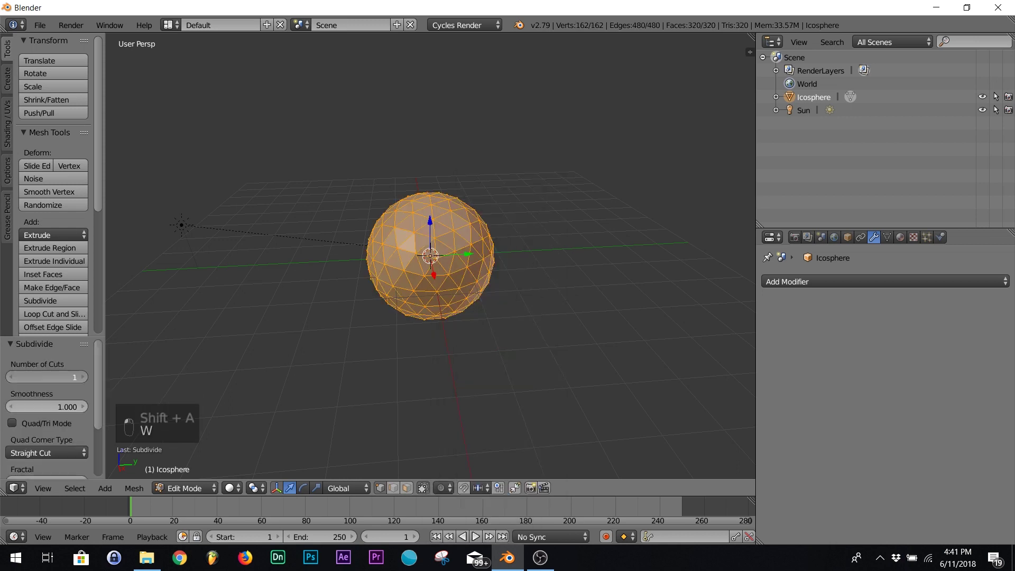
{"action": "left_click", "coordinate": [83, 377]}
{"action": "key", "text": "Tab"}
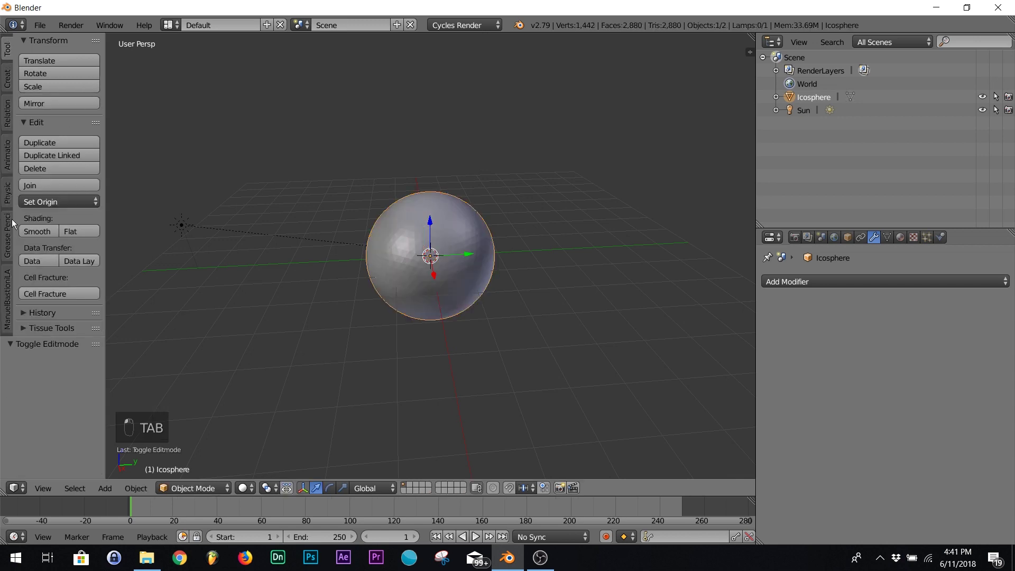
{"action": "left_click", "coordinate": [37, 233]}
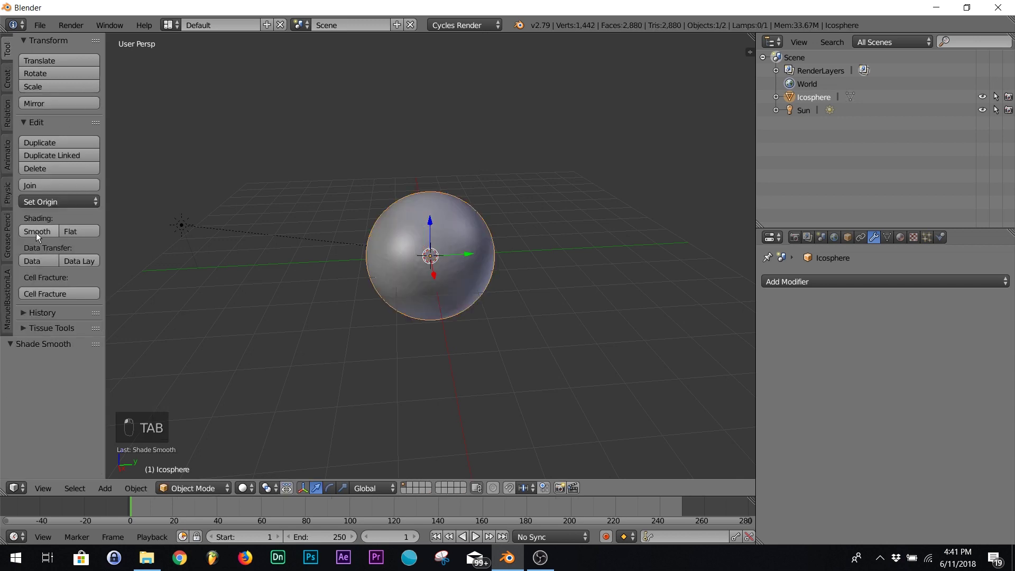
Step: Add a new particle system to the icosphere and preview its emission
{"action": "left_click", "coordinate": [925, 237]}
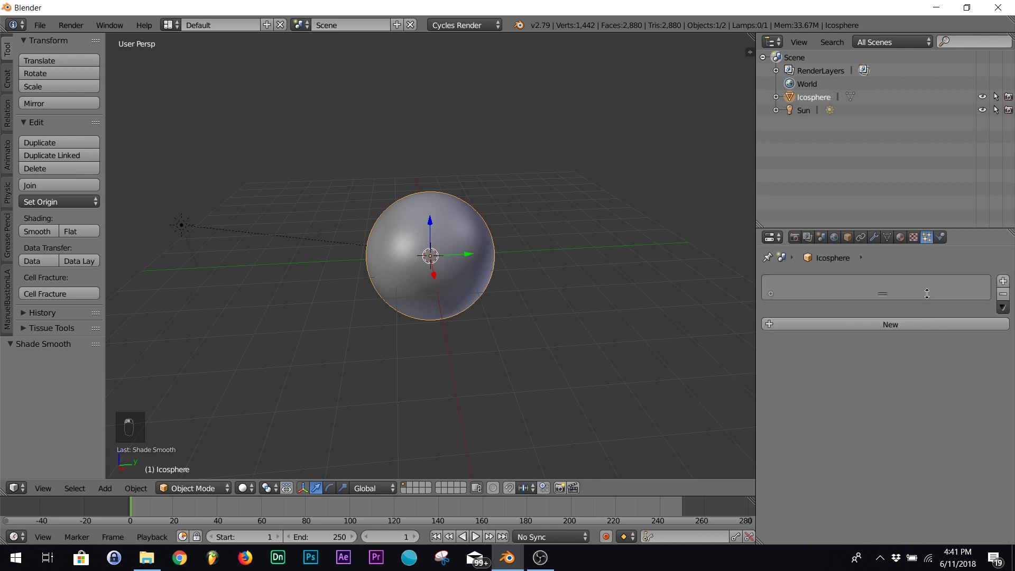
{"action": "left_click", "coordinate": [910, 324]}
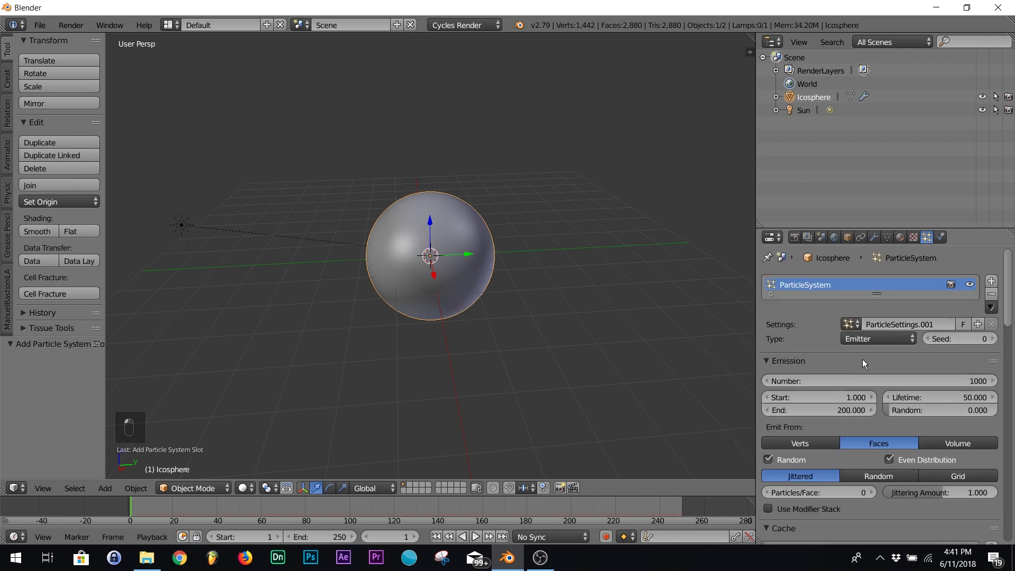
{"action": "left_click", "coordinate": [475, 537]}
{"action": "middle_click_drag", "start_coordinate": [469, 416], "coordinate": [458, 297]}
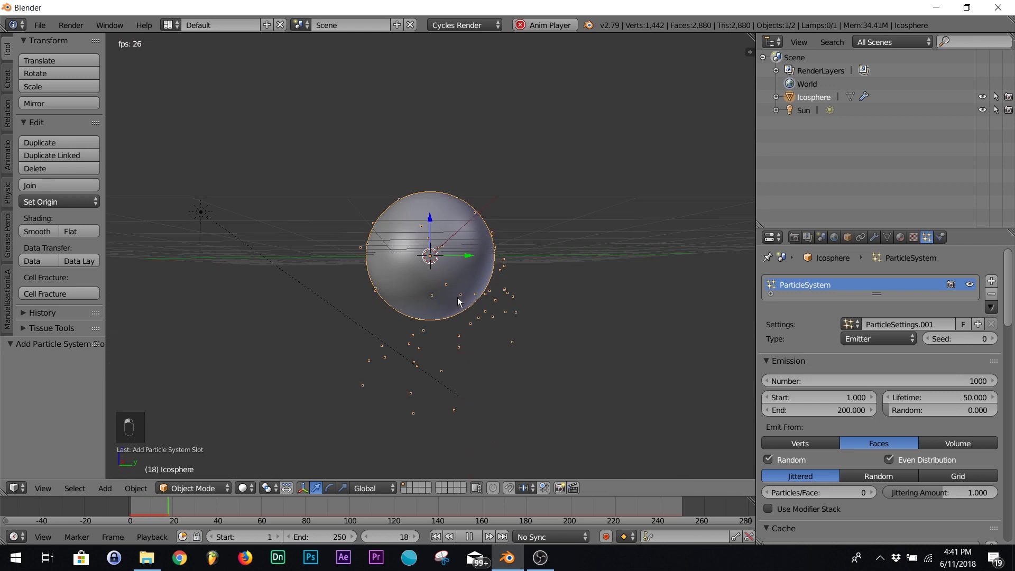
{"action": "left_click", "coordinate": [469, 537]}
{"action": "left_click", "coordinate": [436, 536]}
Step: Set the particle Gravity field weight to 0 and preview the weightless particles
{"action": "scroll", "coordinate": [951, 400], "scroll_direction": "down", "scroll_amount": 12}
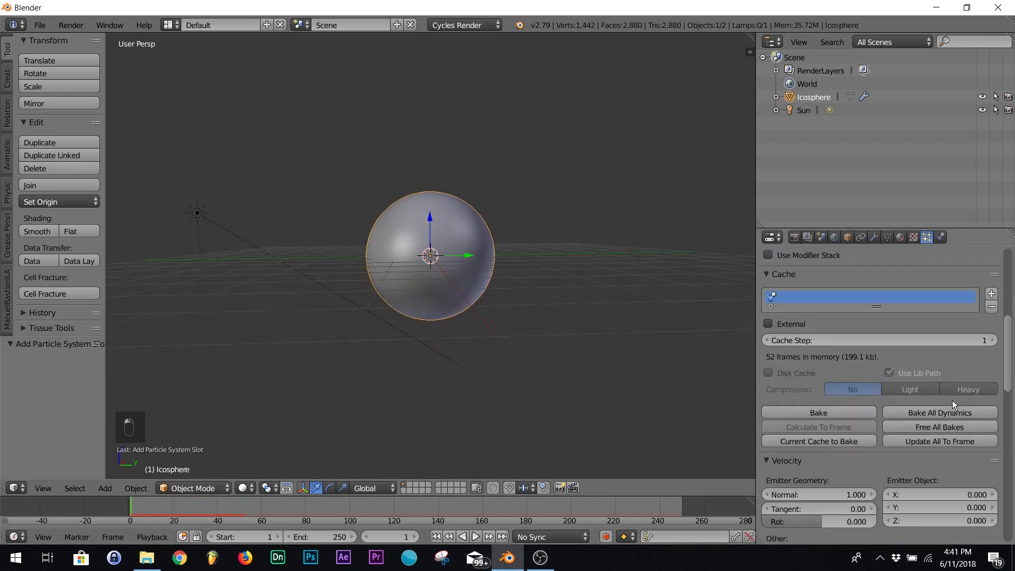
{"action": "scroll", "coordinate": [953, 401], "scroll_direction": "down", "scroll_amount": 15}
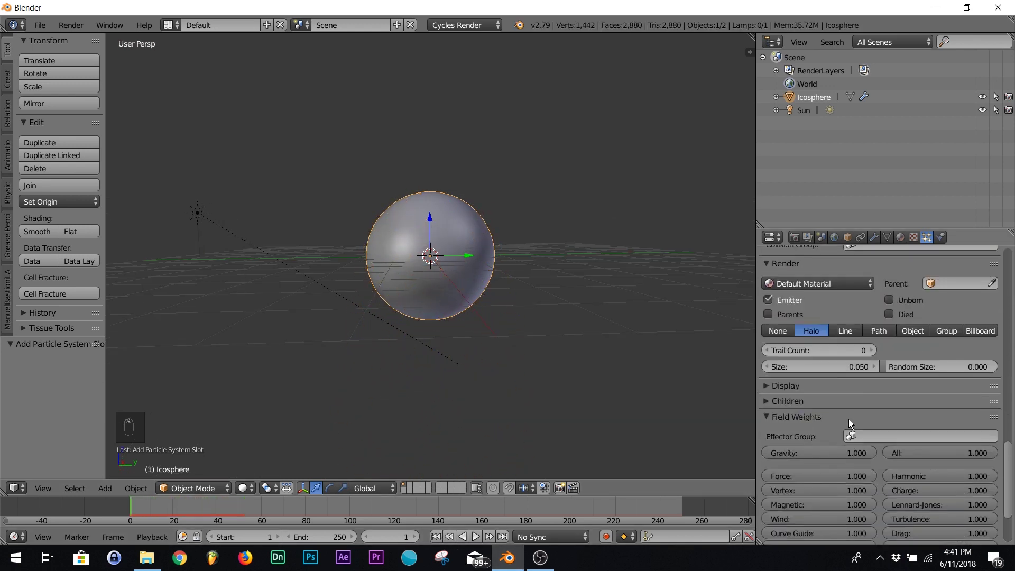
{"action": "scroll", "coordinate": [848, 419], "scroll_direction": "down", "scroll_amount": 4}
{"action": "double_click", "coordinate": [820, 363]}
{"action": "type", "text": "0"}
{"action": "key", "text": "Return"}
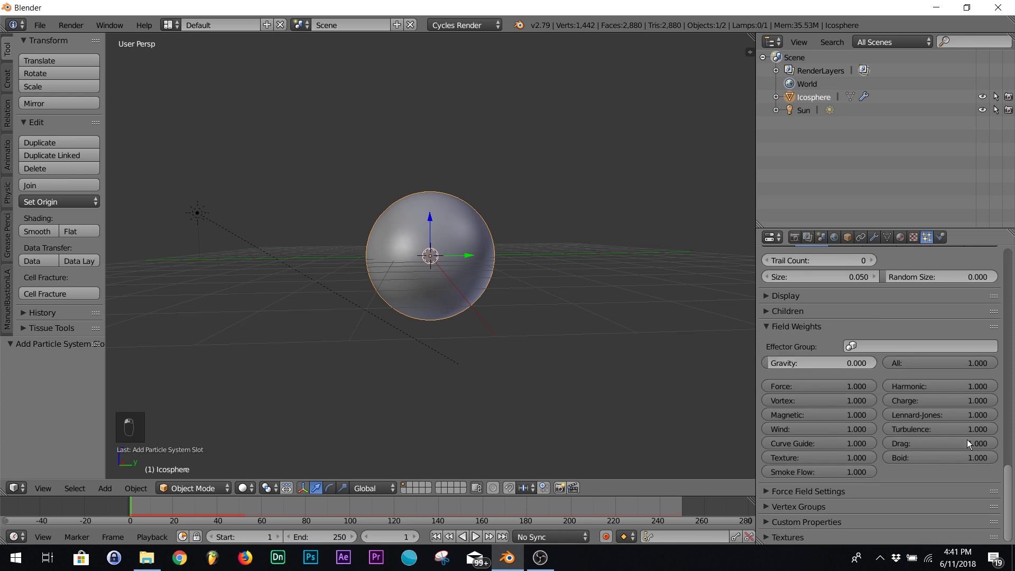
{"action": "left_click_drag", "start_coordinate": [1009, 505], "coordinate": [1008, 296]}
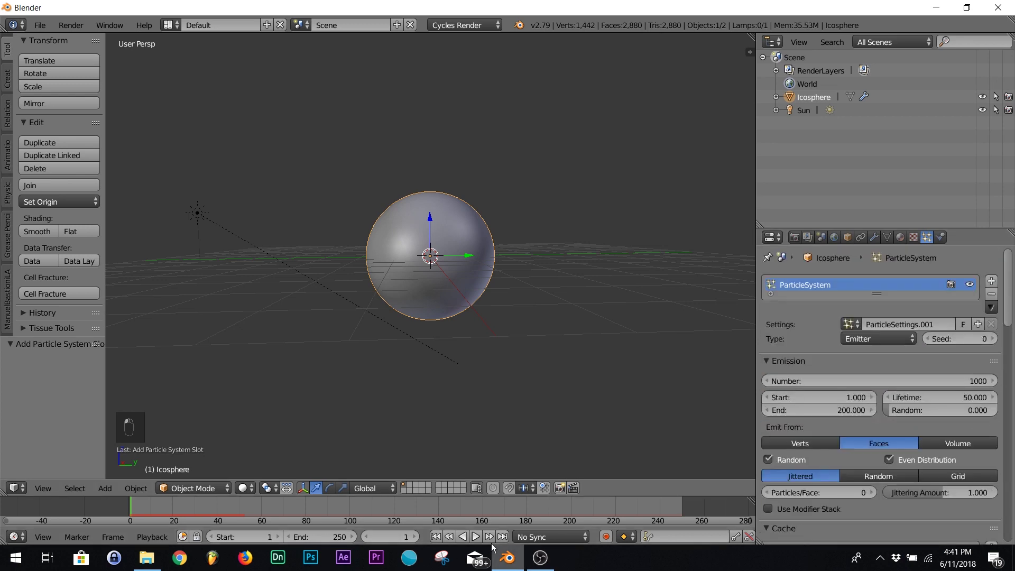
{"action": "left_click", "coordinate": [475, 537]}
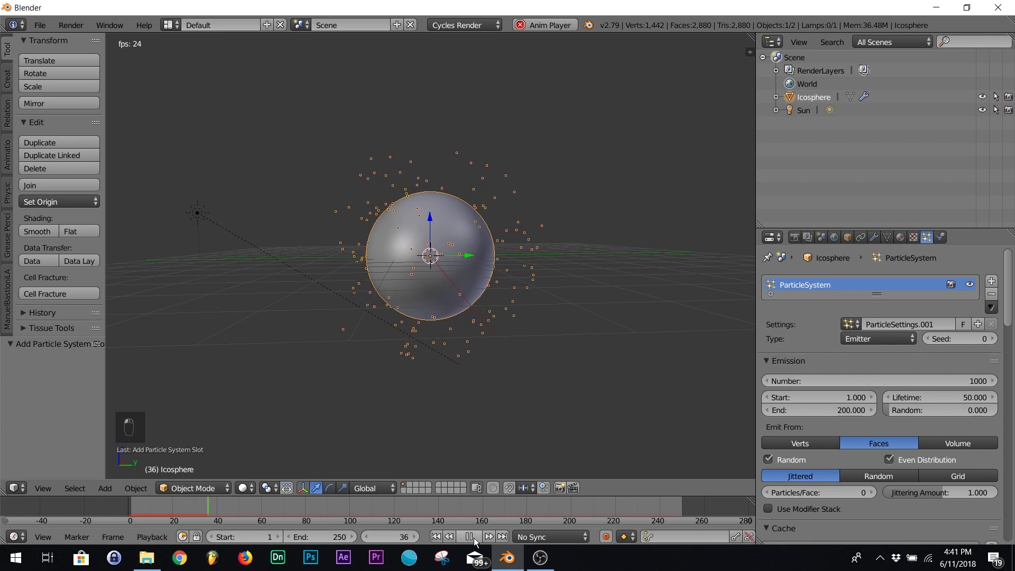
{"action": "left_click", "coordinate": [473, 537]}
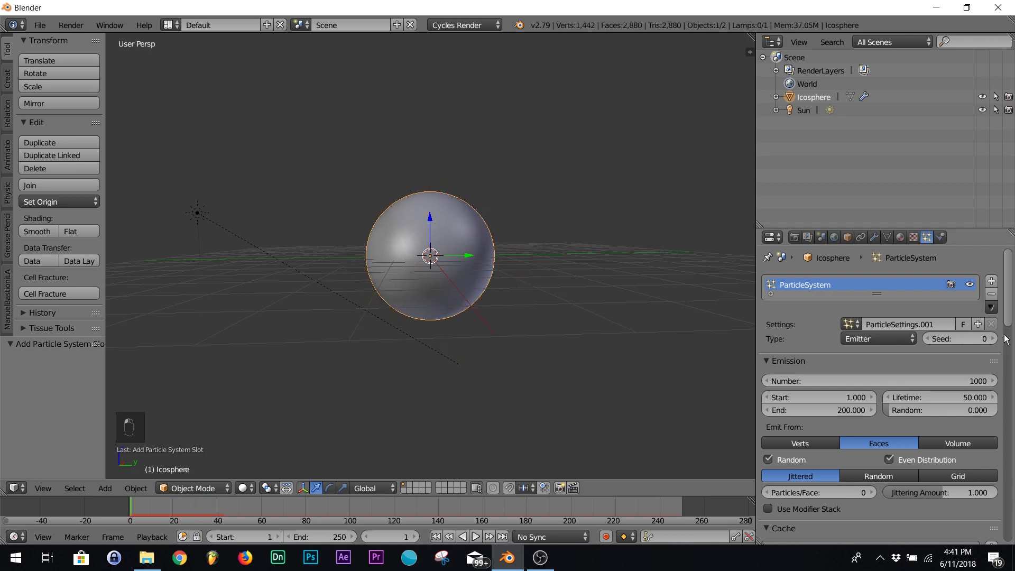
Step: Lower the emission number by one and replay the particles from frame 1
{"action": "left_click", "coordinate": [765, 382]}
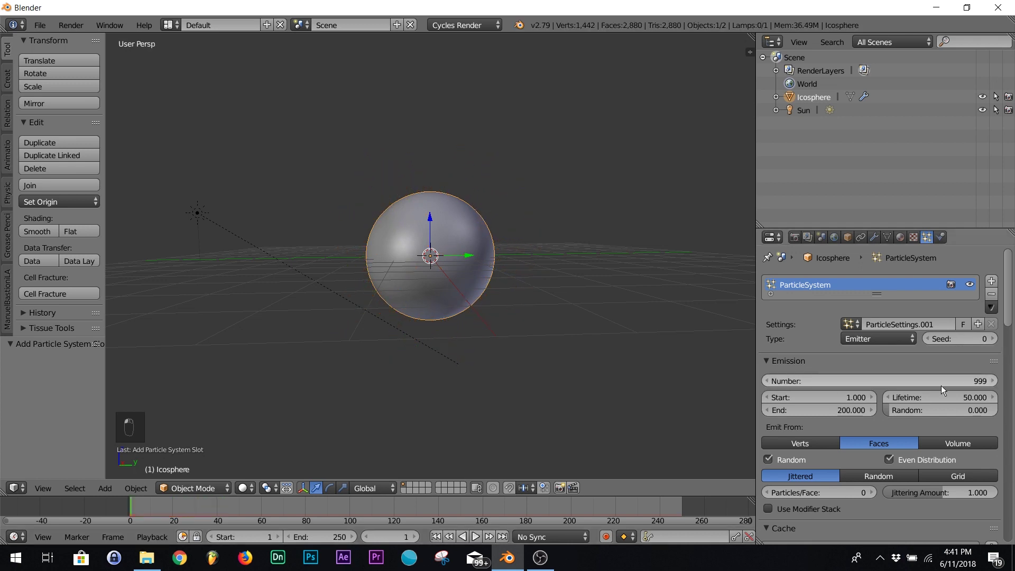
{"action": "left_click", "coordinate": [478, 538]}
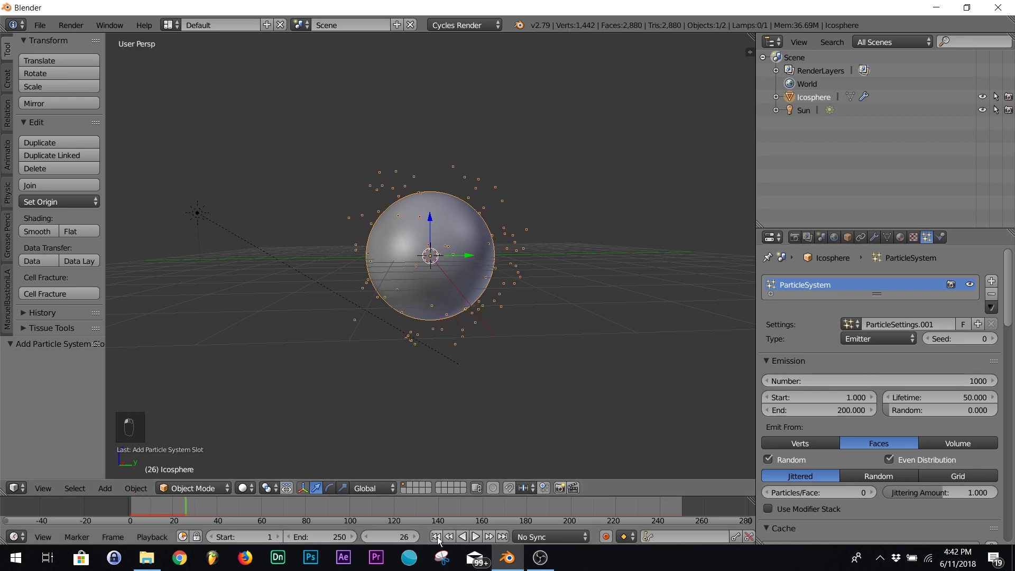
{"action": "left_click", "coordinate": [436, 537]}
{"action": "middle_click_drag", "start_coordinate": [531, 332], "coordinate": [491, 275]}
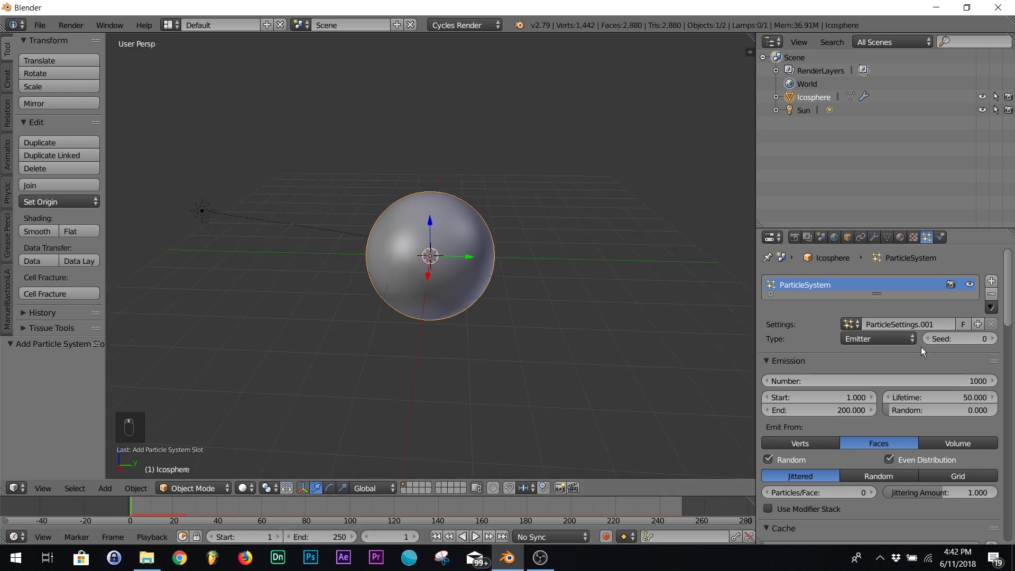
Step: Bake the particle simulation and inspect the strands around the sphere
{"action": "scroll", "coordinate": [933, 370], "scroll_direction": "down", "scroll_amount": 15}
{"action": "scroll", "coordinate": [934, 377], "scroll_direction": "down", "scroll_amount": 12}
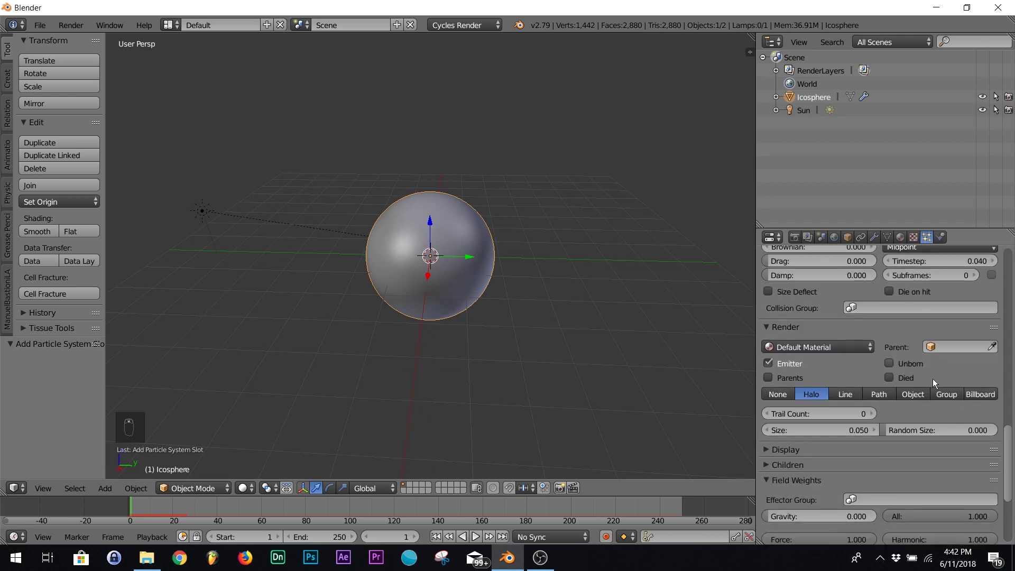
{"action": "scroll", "coordinate": [840, 367], "scroll_direction": "up", "scroll_amount": 3}
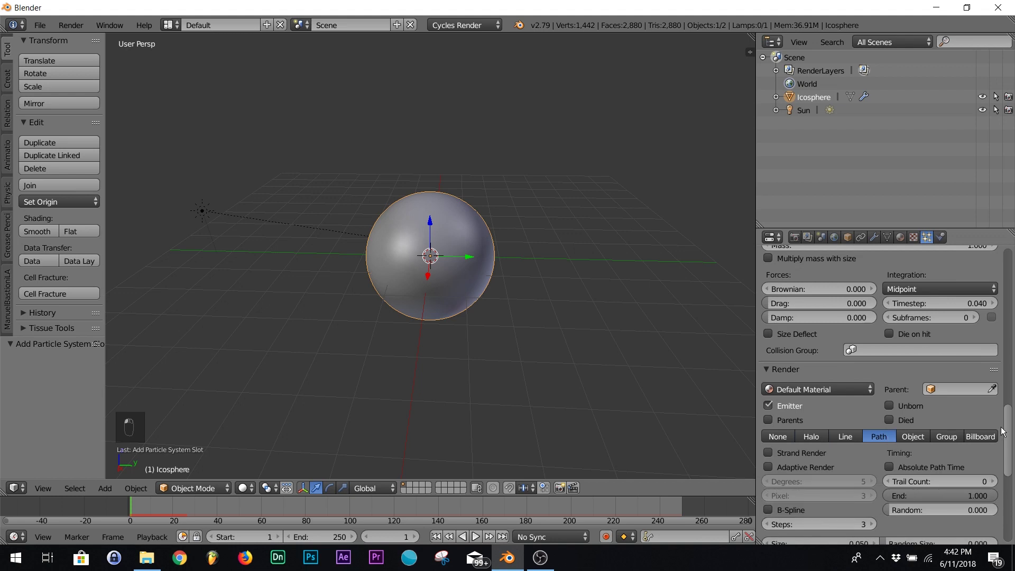
{"action": "left_click_drag", "start_coordinate": [1008, 436], "coordinate": [1010, 253]}
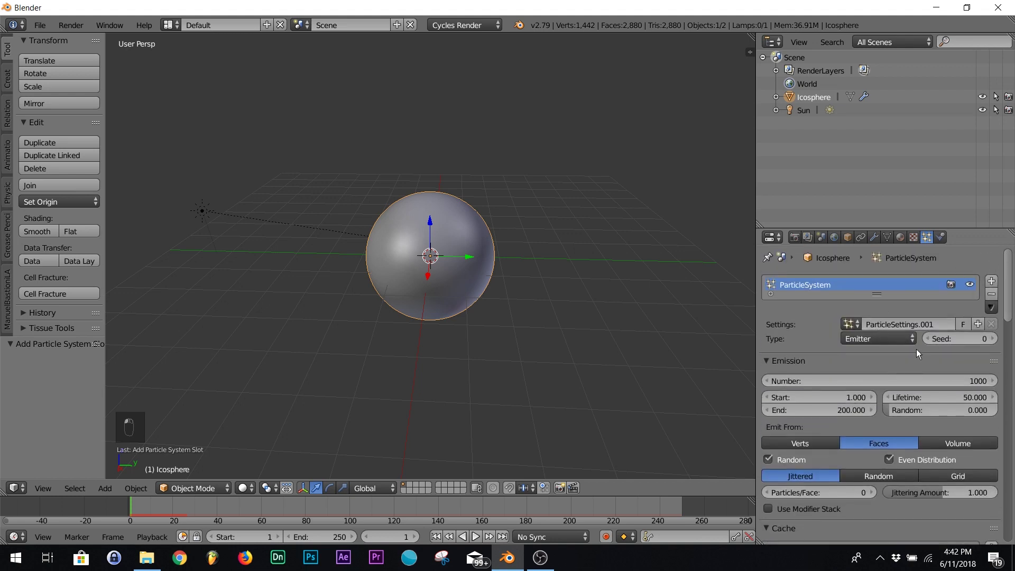
{"action": "scroll", "coordinate": [809, 401], "scroll_direction": "down", "scroll_amount": 10}
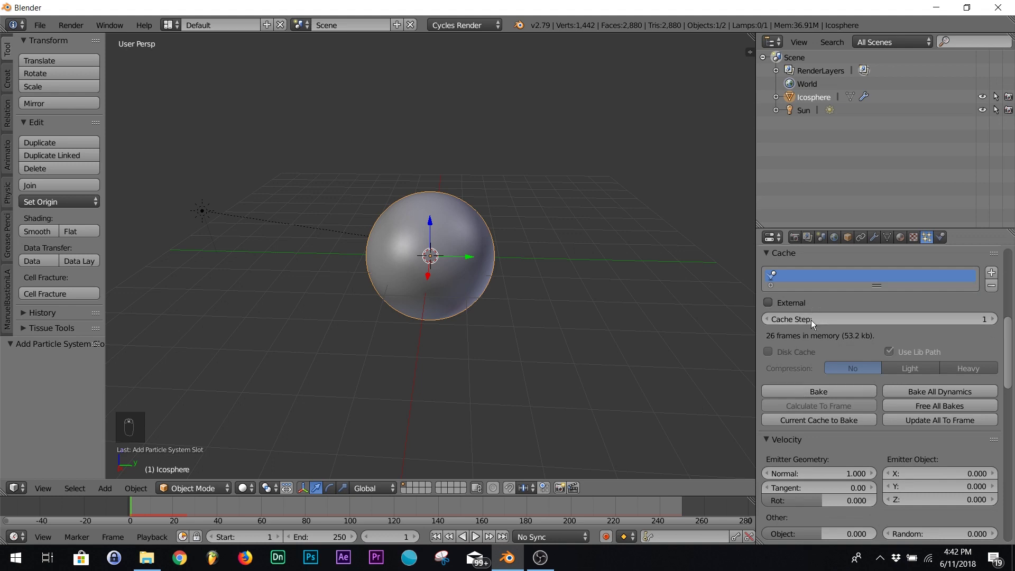
{"action": "scroll", "coordinate": [801, 315], "scroll_direction": "up", "scroll_amount": 3}
{"action": "scroll", "coordinate": [810, 386], "scroll_direction": "down", "scroll_amount": 3}
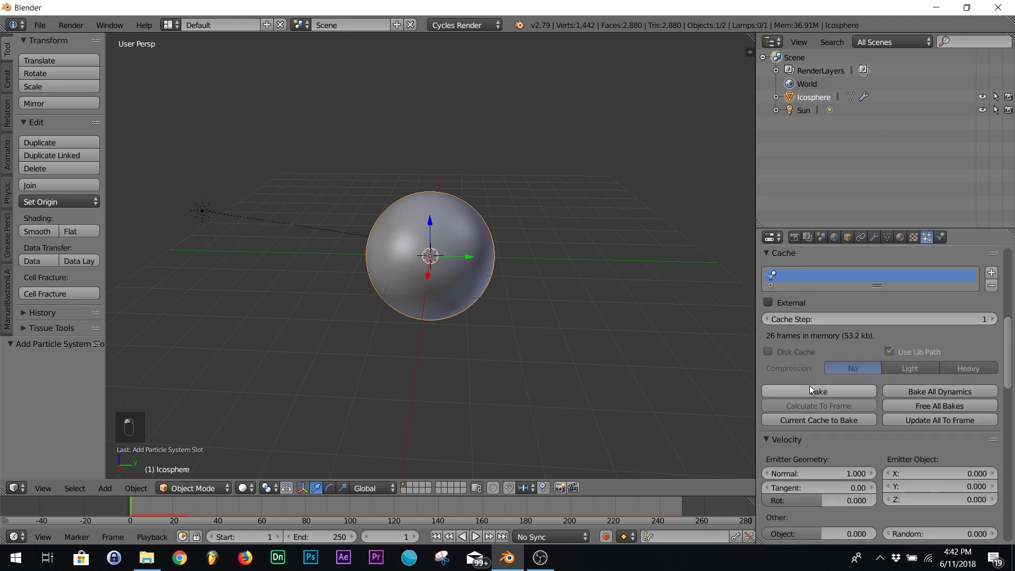
{"action": "left_click", "coordinate": [810, 387]}
{"action": "middle_click_drag", "start_coordinate": [439, 299], "coordinate": [487, 240]}
{"action": "scroll", "coordinate": [466, 288], "scroll_direction": "up", "scroll_amount": 3}
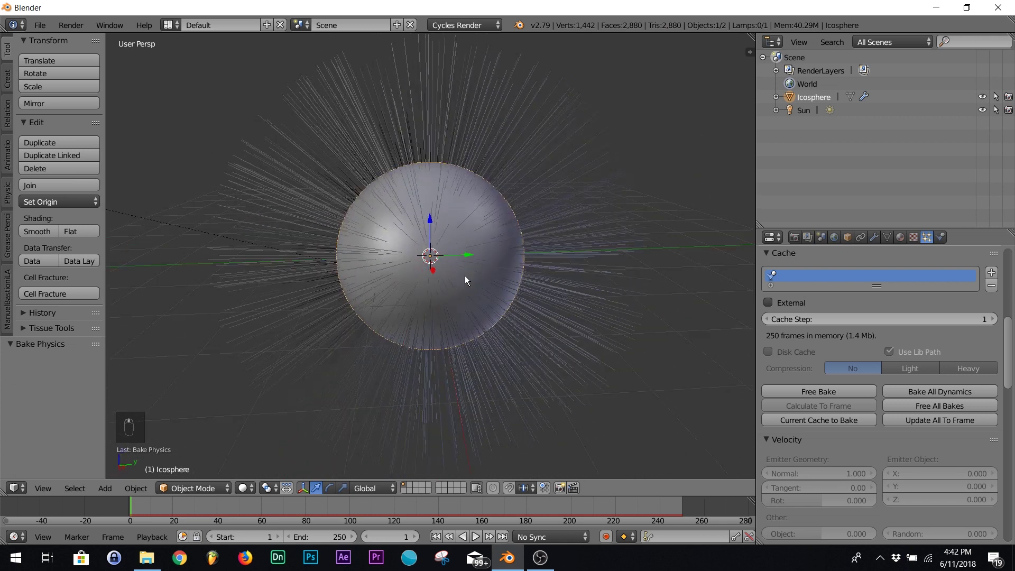
{"action": "middle_click_drag", "start_coordinate": [464, 275], "coordinate": [478, 283]}
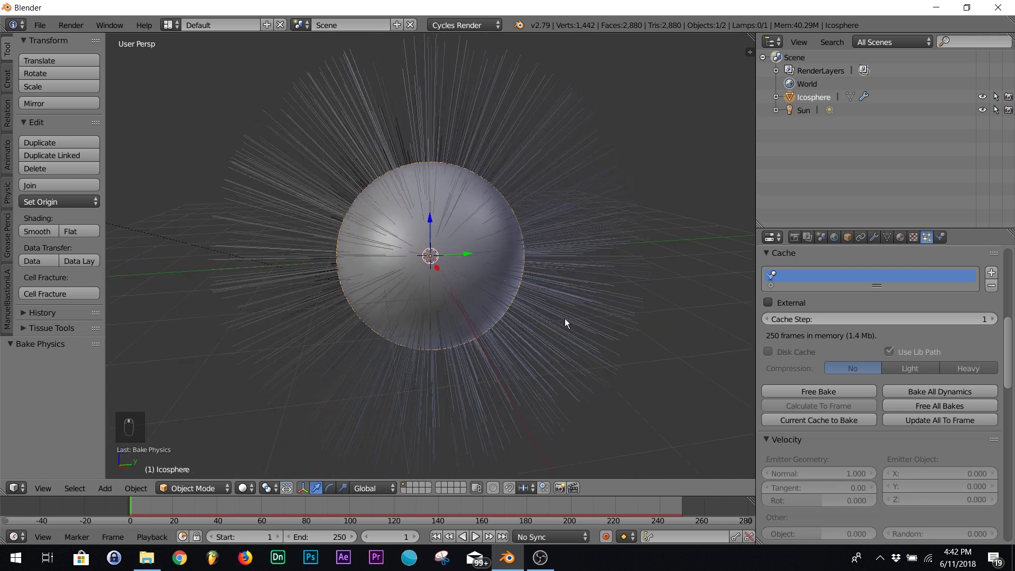
Step: Free the bake, reduce the emission count, and re-bake for sparser strands
{"action": "left_click", "coordinate": [818, 391]}
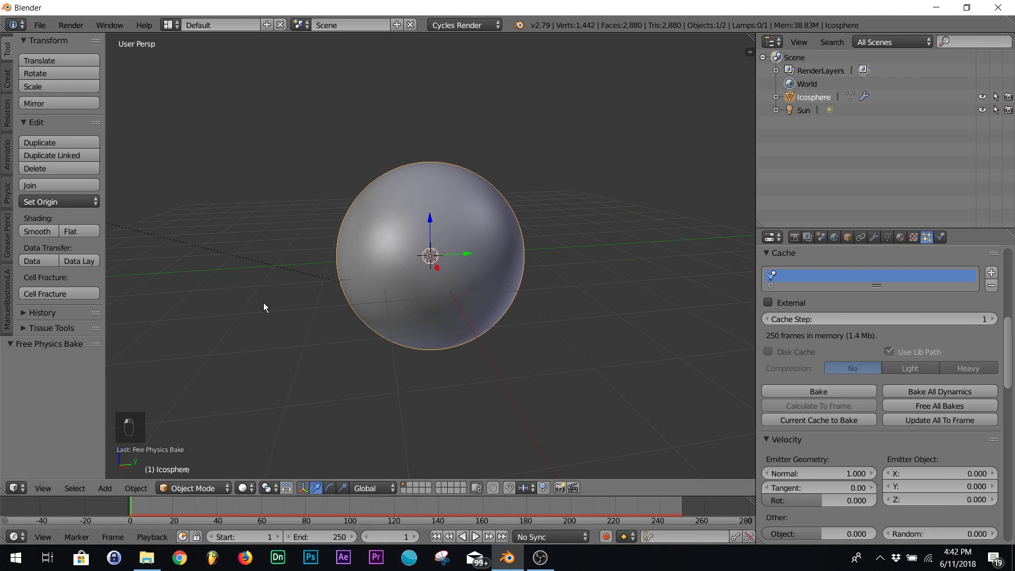
{"action": "left_click_drag", "start_coordinate": [1008, 387], "coordinate": [1012, 346]}
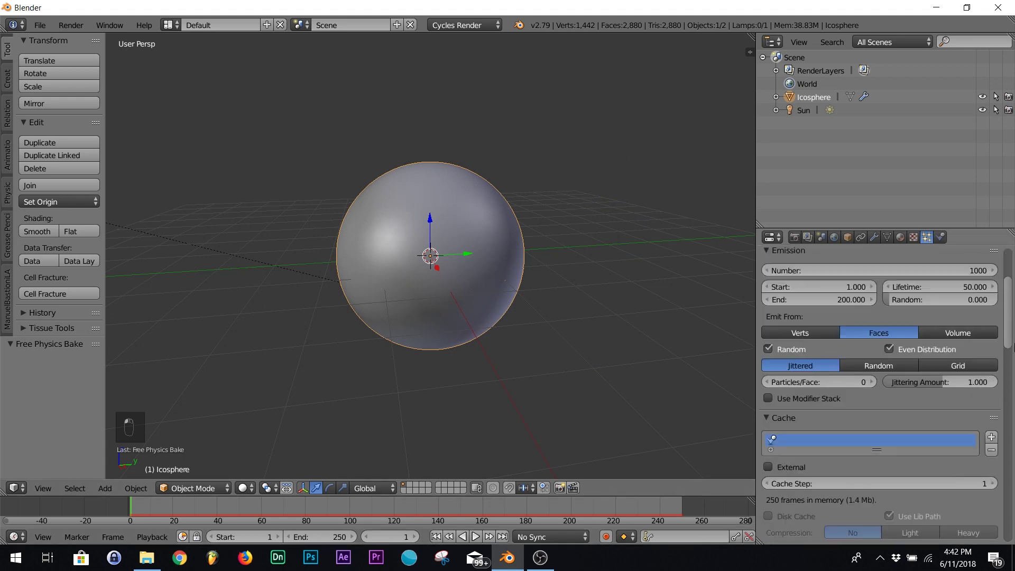
{"action": "scroll", "coordinate": [1012, 346], "scroll_direction": "up", "scroll_amount": 1}
{"action": "left_click", "coordinate": [923, 292]}
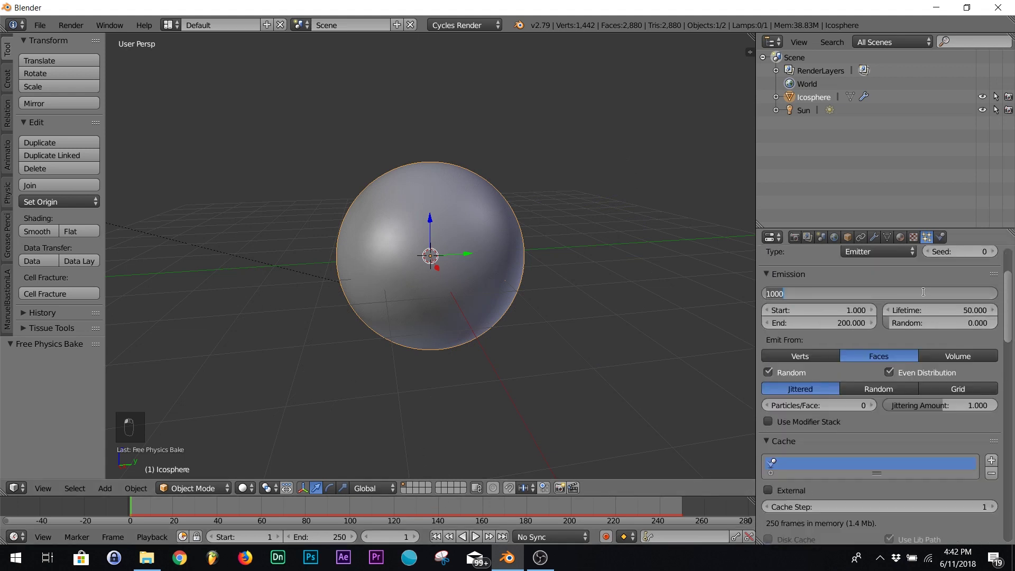
{"action": "type", "text": "1.0"}
{"action": "key", "text": "Return"}
{"action": "scroll", "coordinate": [925, 338], "scroll_direction": "down", "scroll_amount": 5}
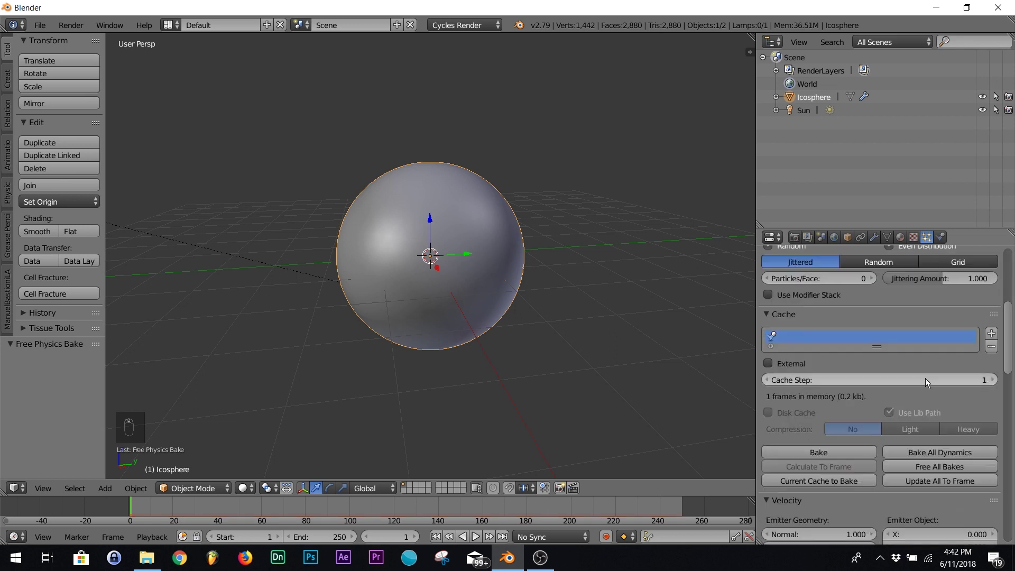
{"action": "left_click", "coordinate": [834, 345]}
{"action": "middle_click_drag", "start_coordinate": [425, 302], "coordinate": [493, 233]}
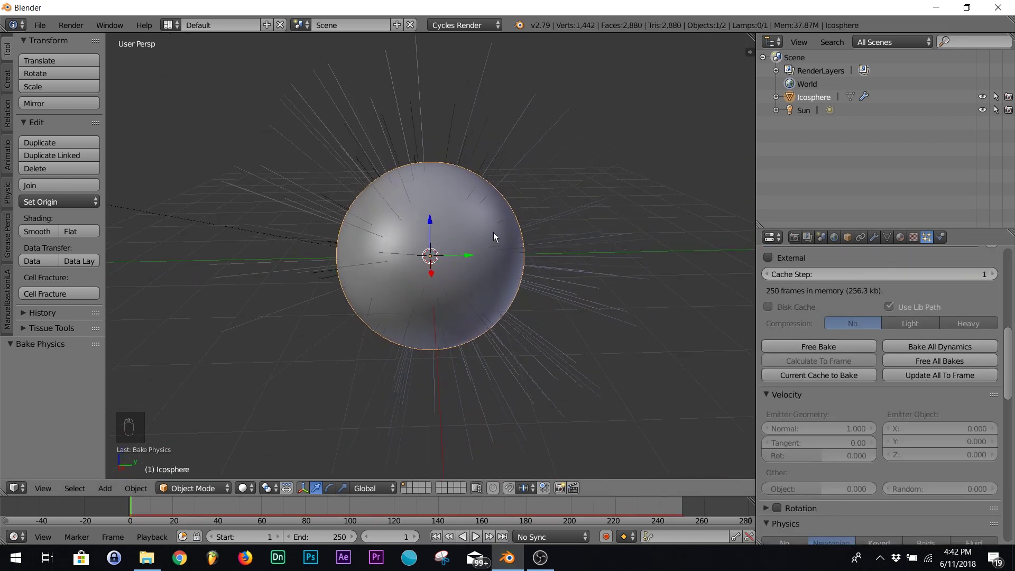
Step: Convert the particle strands into a mesh, then into a curve
{"action": "left_click", "coordinate": [875, 237]}
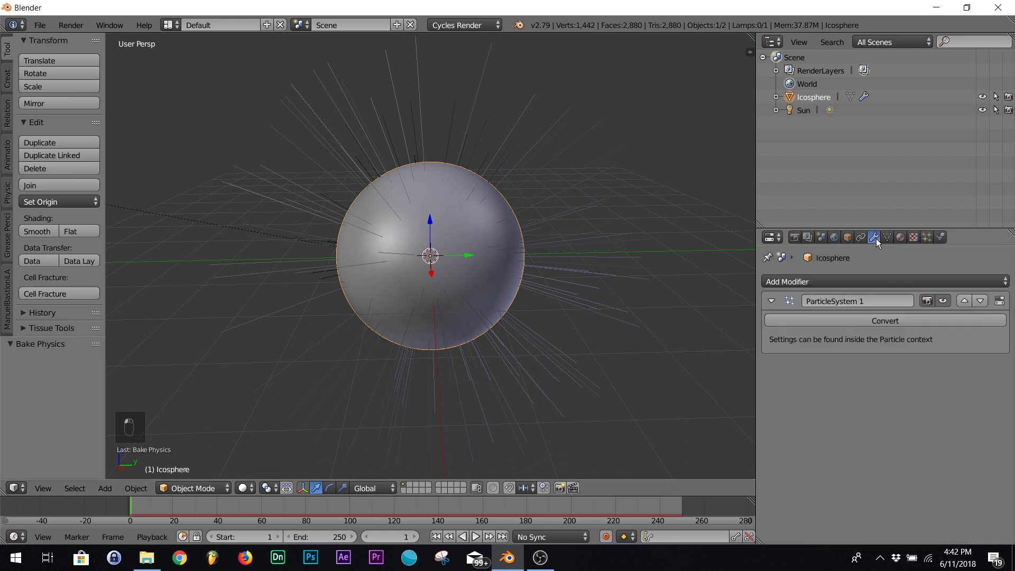
{"action": "left_click", "coordinate": [889, 321]}
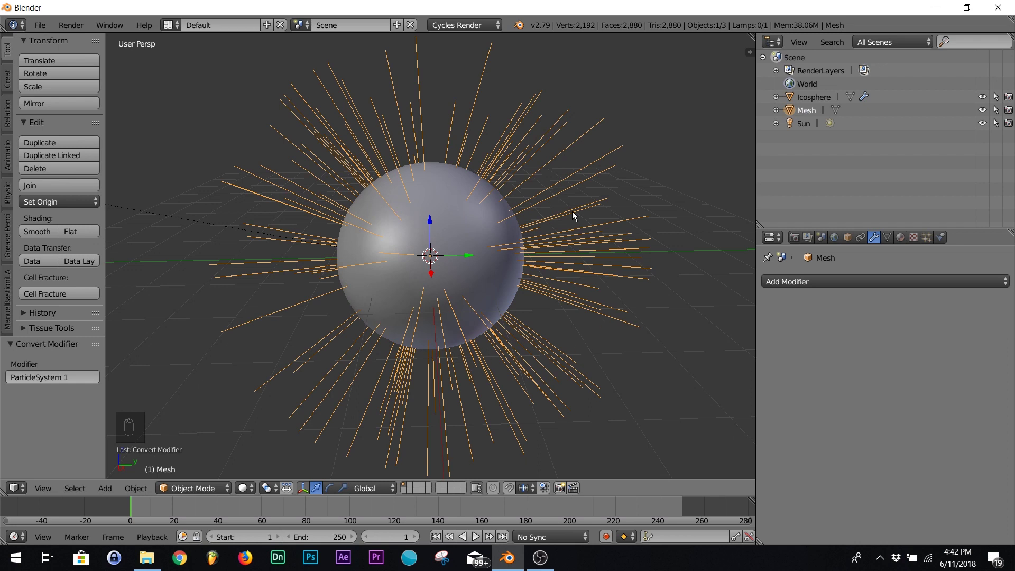
{"action": "key", "text": "alt+c"}
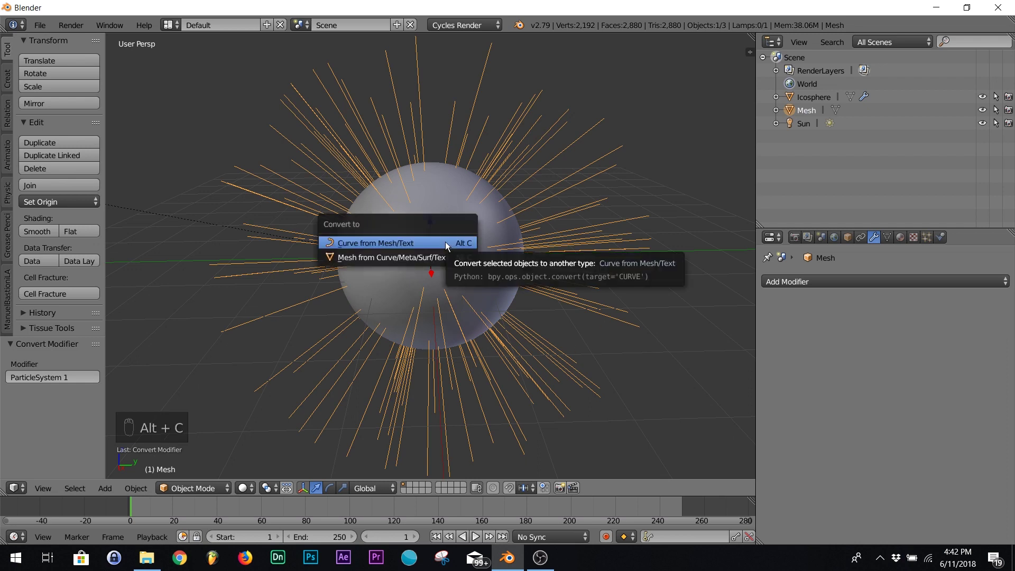
{"action": "left_click", "coordinate": [447, 244]}
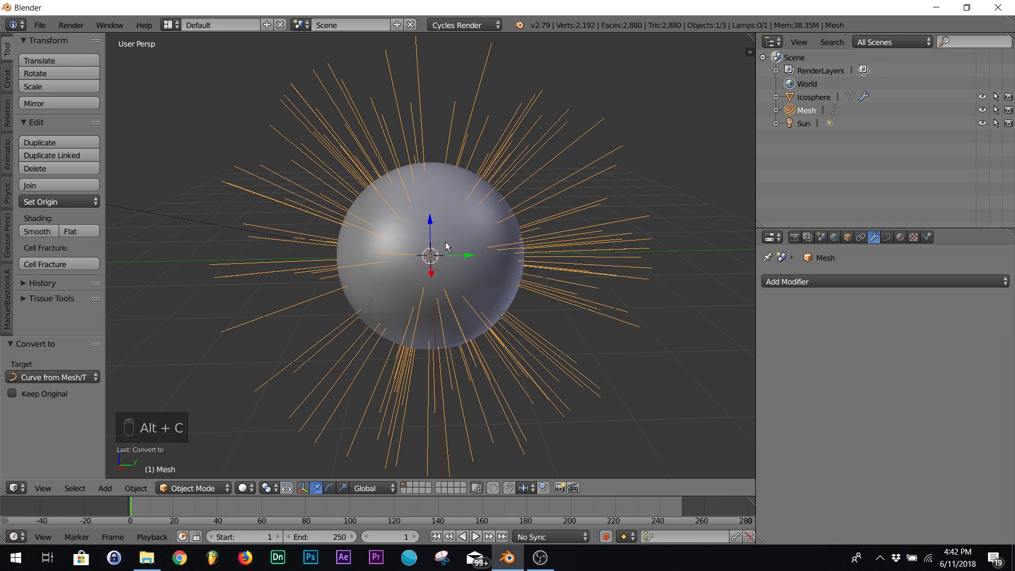
Step: Give the curve a bevel depth of 0.044 with Full fill
{"action": "left_click", "coordinate": [890, 239]}
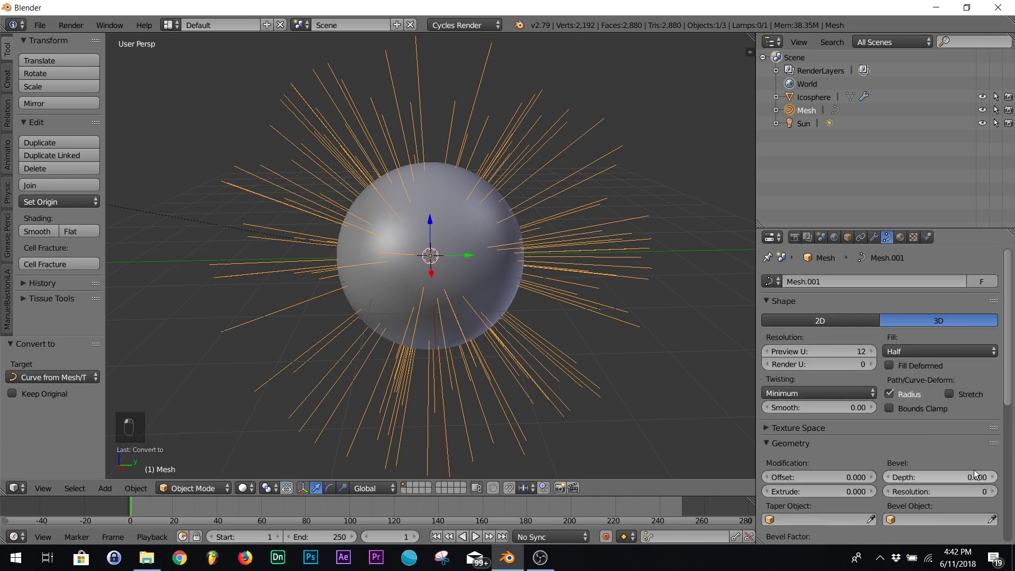
{"action": "scroll", "coordinate": [478, 252], "scroll_direction": "up", "scroll_amount": 4}
{"action": "mouse_move", "coordinate": [978, 477]}
{"action": "left_mouse_down"}
{"action": "mouse_move", "coordinate": [1002, 477]}
{"action": "mouse_move", "coordinate": [978, 471]}
{"action": "left_mouse_up"}
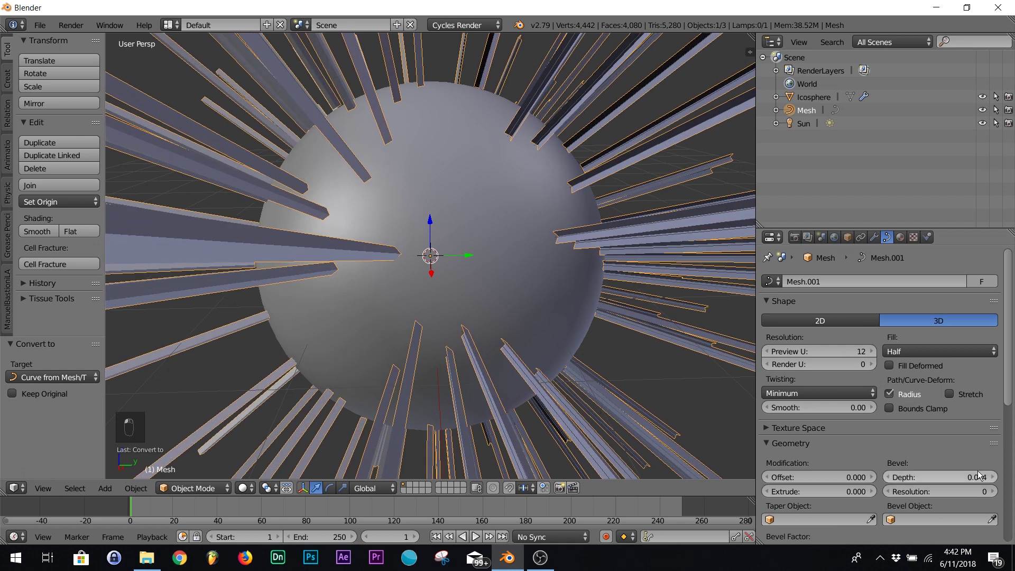
{"action": "left_click", "coordinate": [919, 354]}
{"action": "left_click", "coordinate": [905, 294]}
{"action": "scroll", "coordinate": [394, 231], "scroll_direction": "down", "scroll_amount": 3}
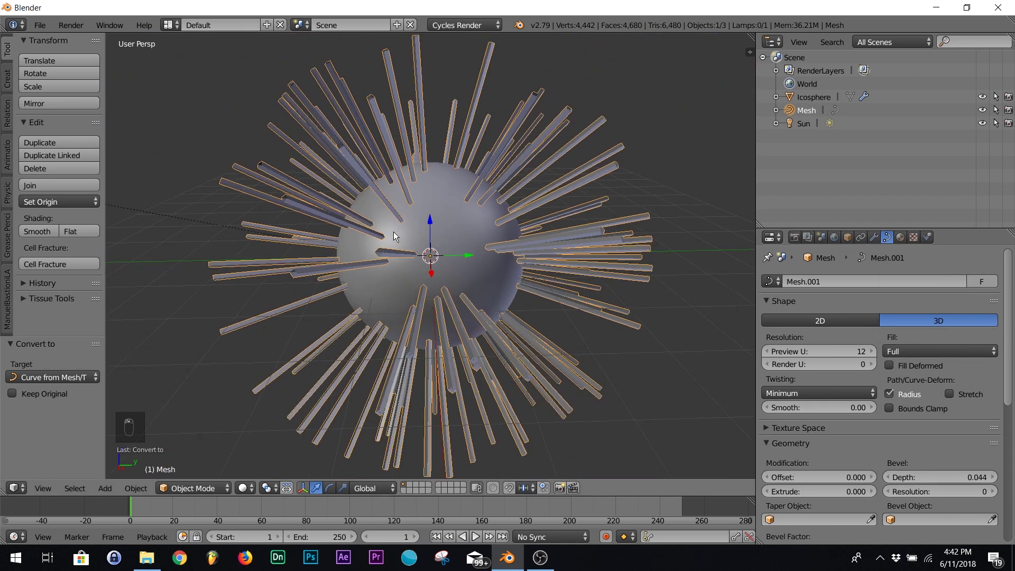
{"action": "scroll", "coordinate": [521, 242], "scroll_direction": "up", "scroll_amount": 4}
{"action": "middle_click_drag", "start_coordinate": [509, 240], "coordinate": [482, 242]}
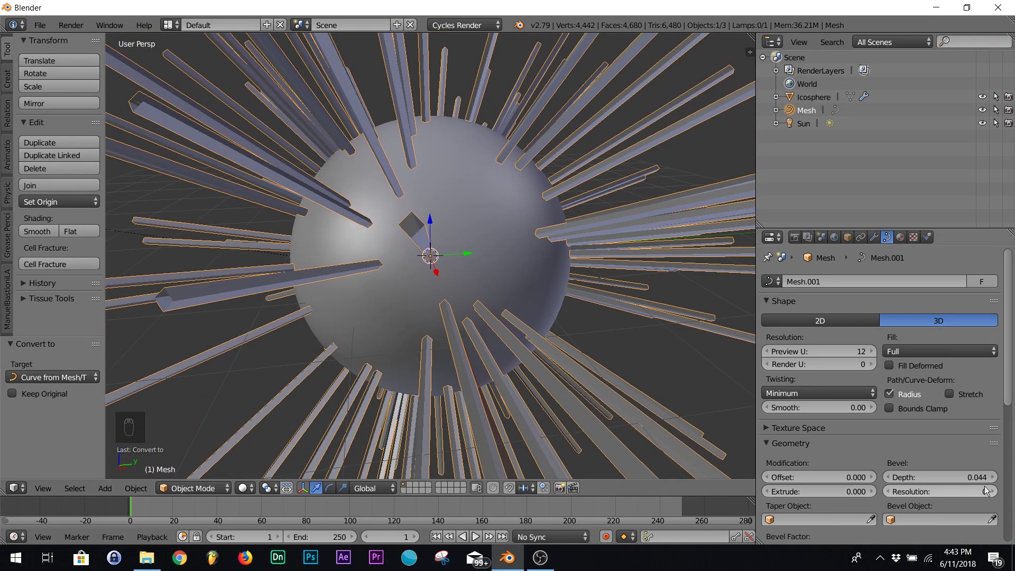
Step: Set bevel resolution to 5 and smooth-shade the round tubes
{"action": "left_click_drag", "start_coordinate": [940, 491], "coordinate": [958, 491]}
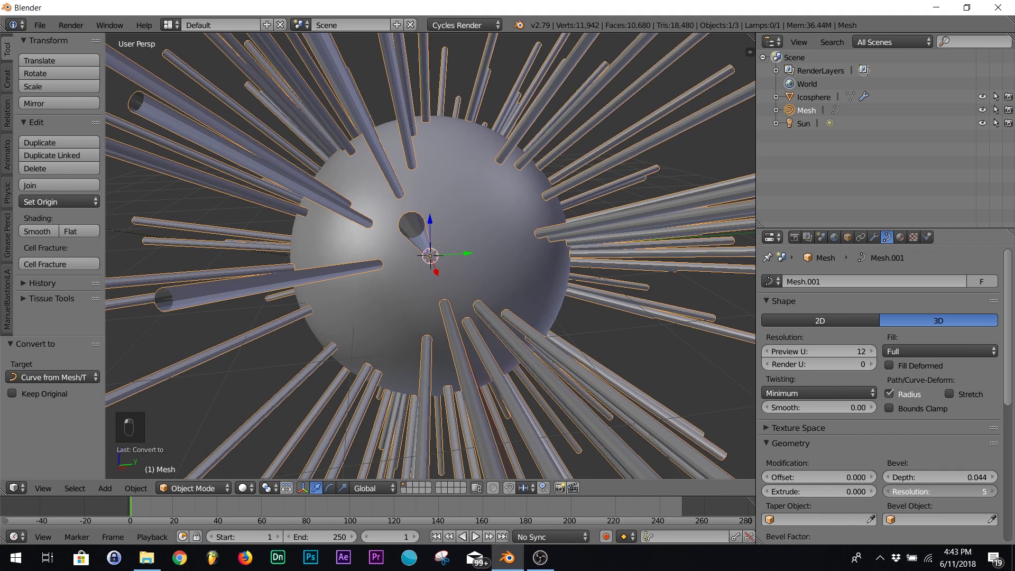
{"action": "left_click", "coordinate": [46, 233]}
{"action": "mouse_move", "coordinate": [497, 284]}
{"action": "middle_mouse_down"}
{"action": "mouse_move", "coordinate": [356, 236]}
{"action": "mouse_move", "coordinate": [490, 282]}
{"action": "middle_mouse_up"}
{"action": "scroll", "coordinate": [490, 283], "scroll_direction": "up", "scroll_amount": 2}
{"action": "middle_click_drag", "start_coordinate": [482, 344], "coordinate": [482, 335]}
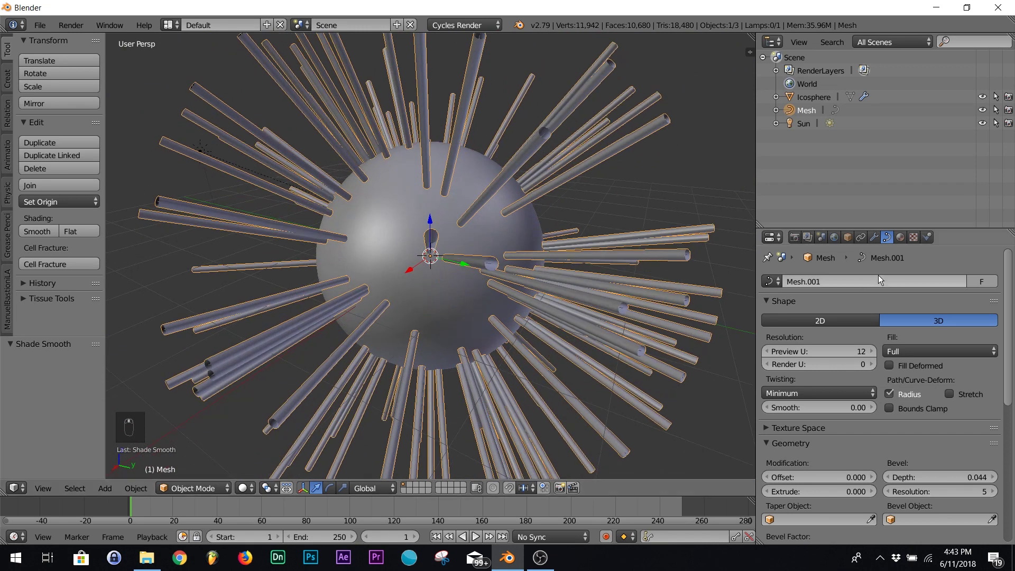
Step: Add a Solidify modifier with 0.044 thickness to the tubes and check it in rendered preview
{"action": "left_click", "coordinate": [874, 238]}
{"action": "left_click", "coordinate": [839, 281]}
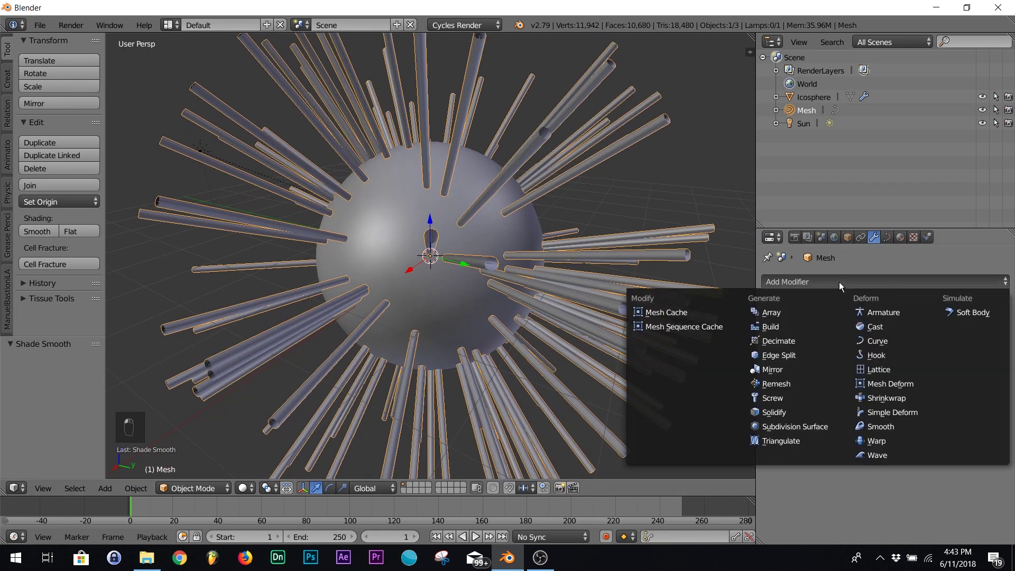
{"action": "left_click", "coordinate": [793, 412]}
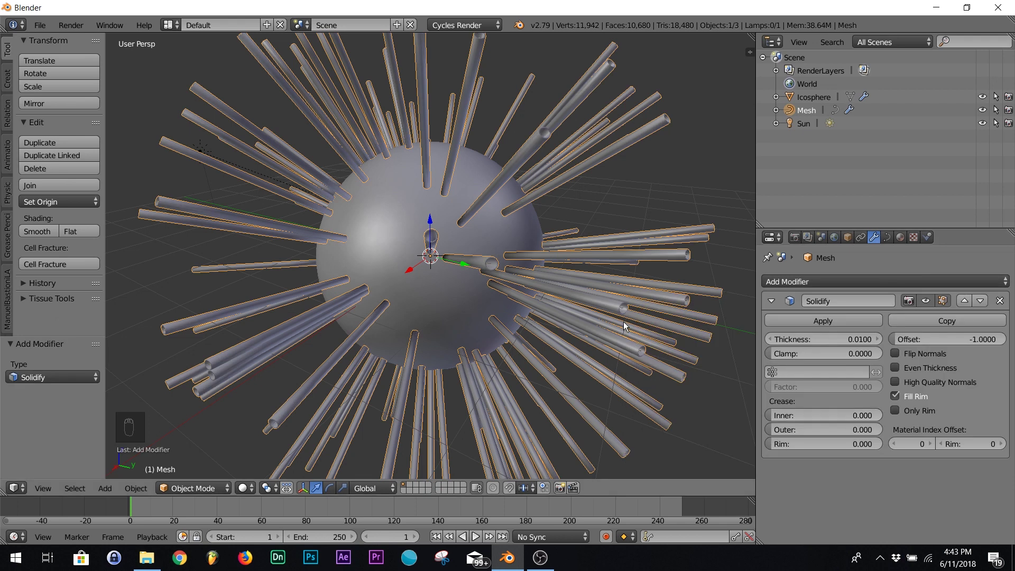
{"action": "scroll", "coordinate": [510, 244], "scroll_direction": "up", "scroll_amount": 2}
{"action": "left_click_drag", "start_coordinate": [845, 340], "coordinate": [868, 341]}
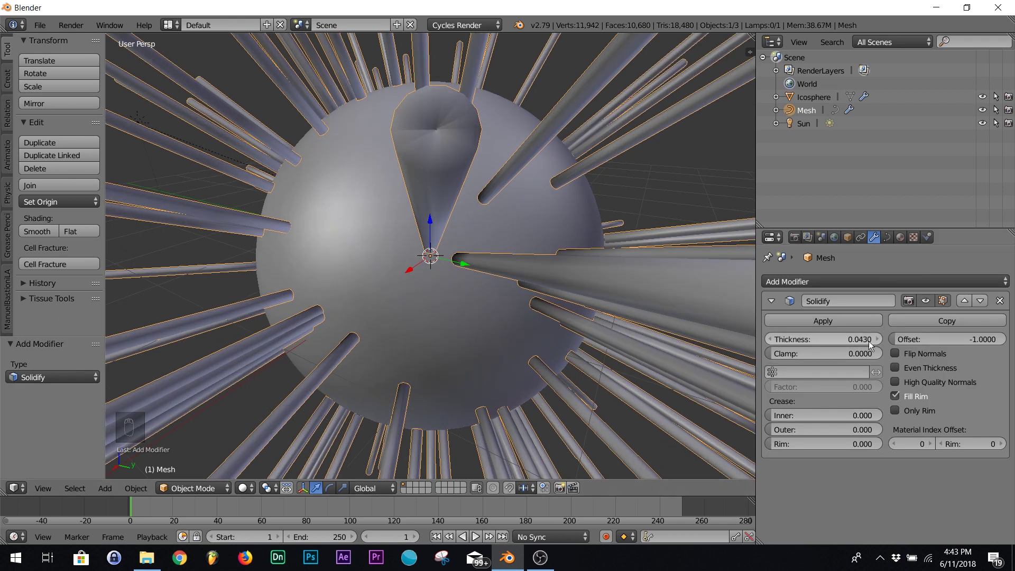
{"action": "scroll", "coordinate": [475, 264], "scroll_direction": "down", "scroll_amount": 4}
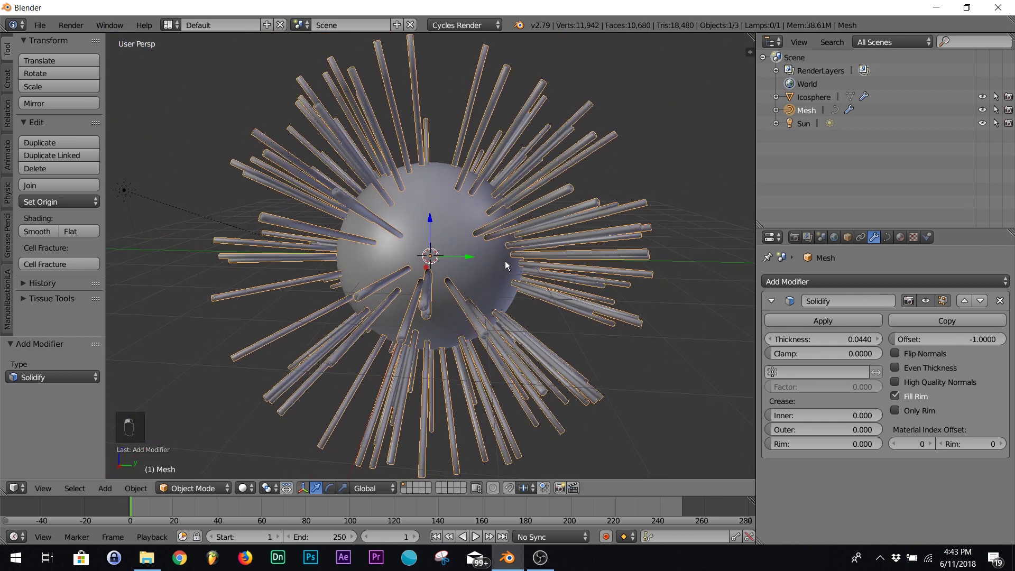
{"action": "key", "text": "shift+z"}
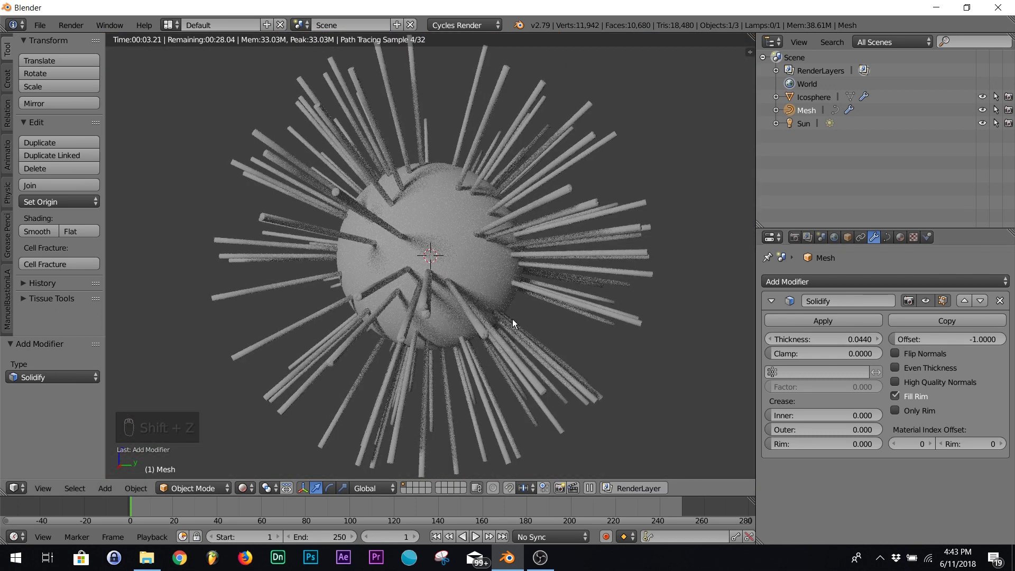
{"action": "key", "text": "shift+z"}
{"action": "mouse_move", "coordinate": [576, 288]}
{"action": "middle_mouse_down"}
{"action": "mouse_move", "coordinate": [394, 227]}
{"action": "mouse_move", "coordinate": [445, 220]}
{"action": "mouse_move", "coordinate": [423, 310]}
{"action": "mouse_move", "coordinate": [516, 257]}
{"action": "middle_mouse_up"}
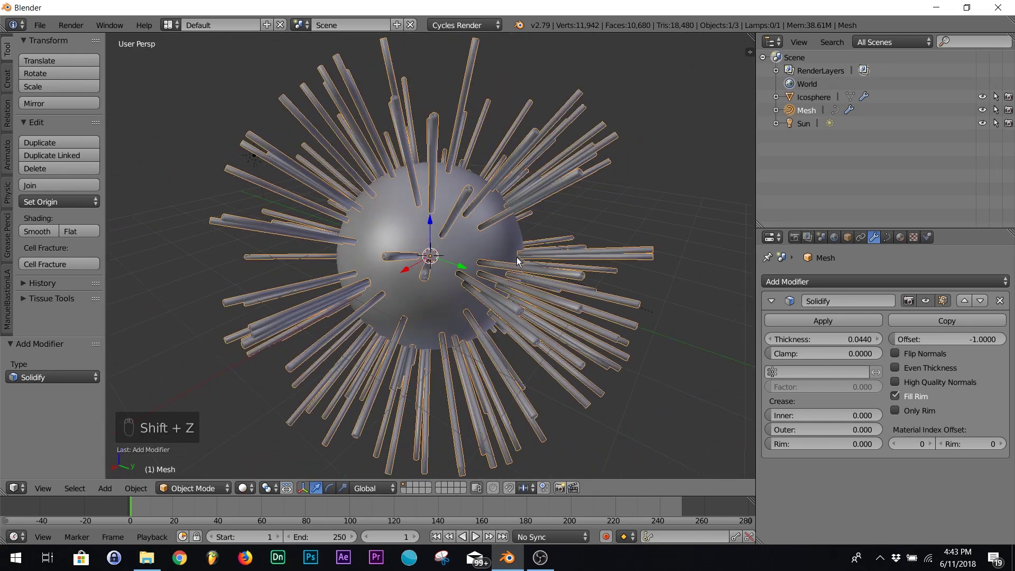
Step: Remove the Solidify modifier, delete the tube mesh, and reselect the icosphere's particle settings
{"action": "middle_click_drag", "start_coordinate": [368, 281], "coordinate": [426, 288]}
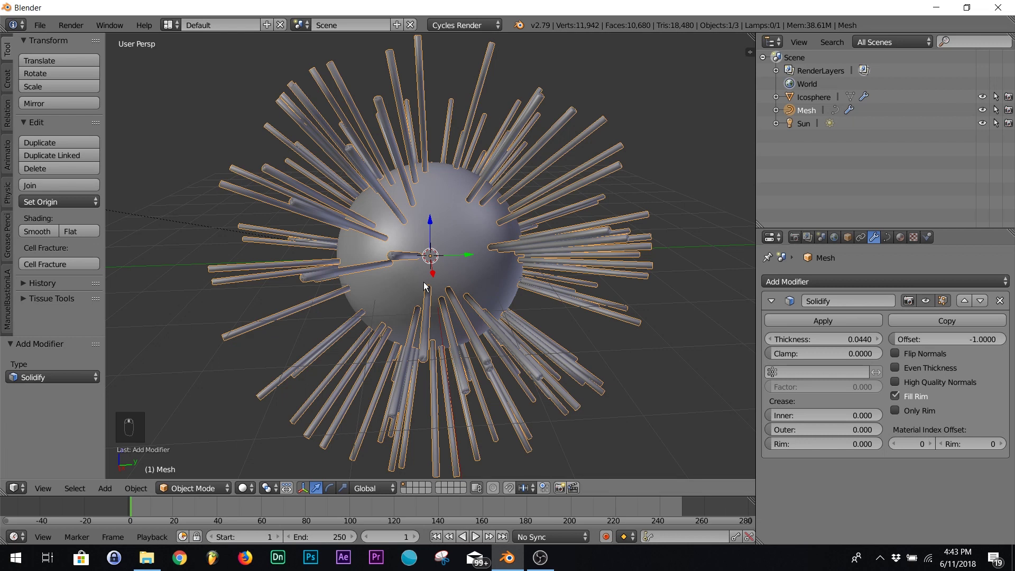
{"action": "left_click", "coordinate": [1000, 300]}
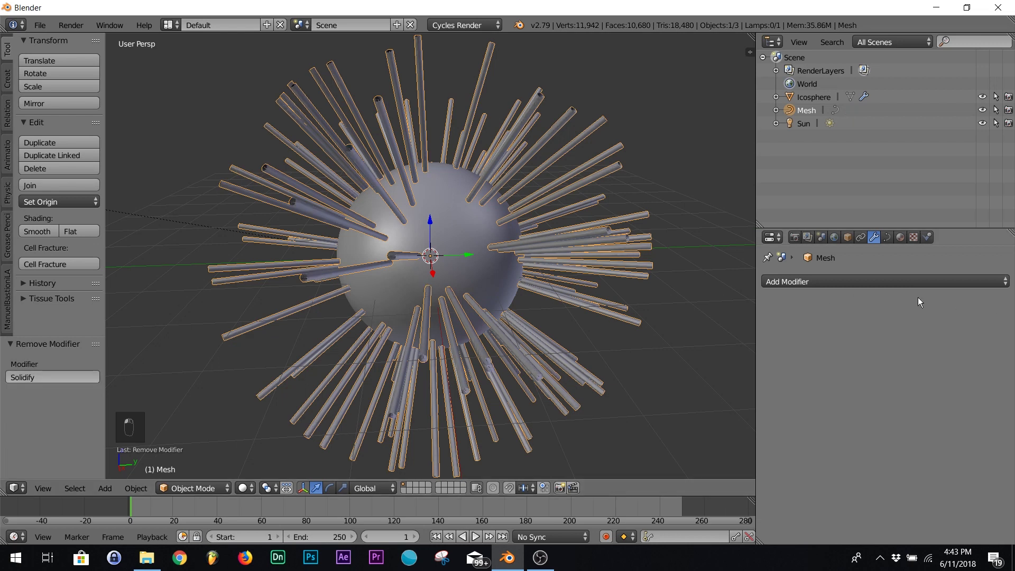
{"action": "key", "text": "Delete"}
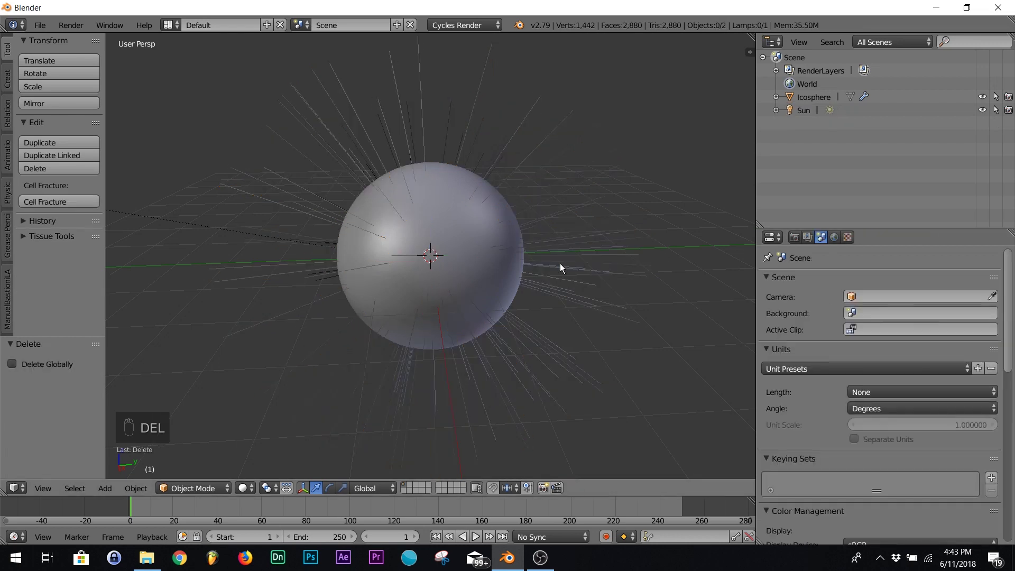
{"action": "right_click", "coordinate": [459, 245]}
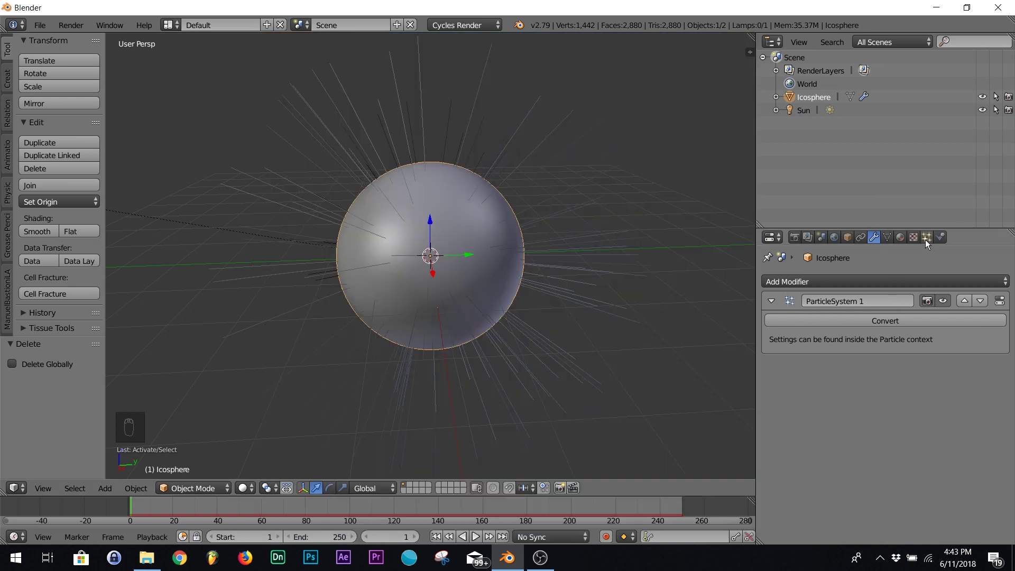
{"action": "left_click", "coordinate": [925, 238]}
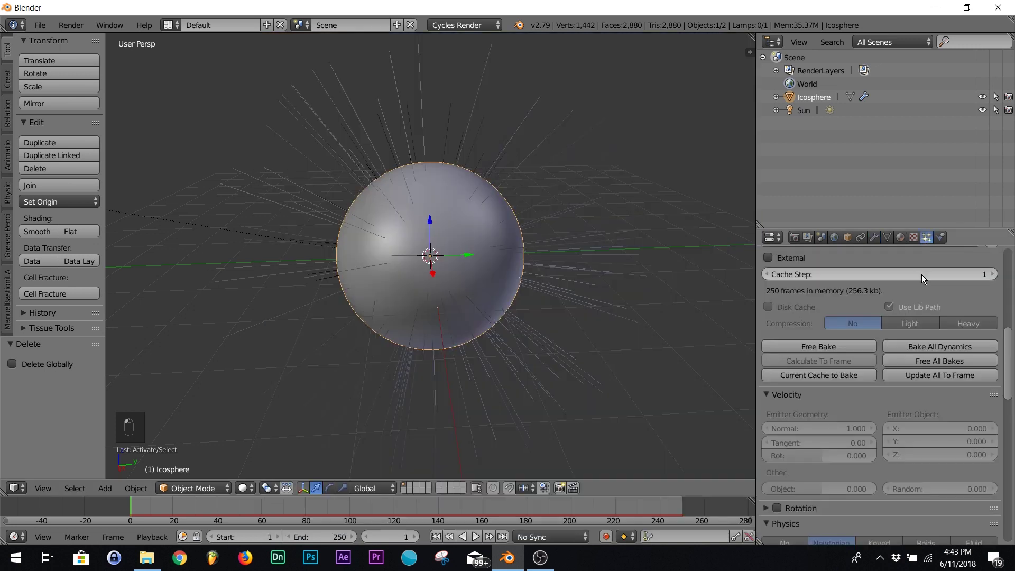
Step: Free the particle bake and add a Plain Axes empty scaled to 3.06
{"action": "left_click", "coordinate": [828, 350]}
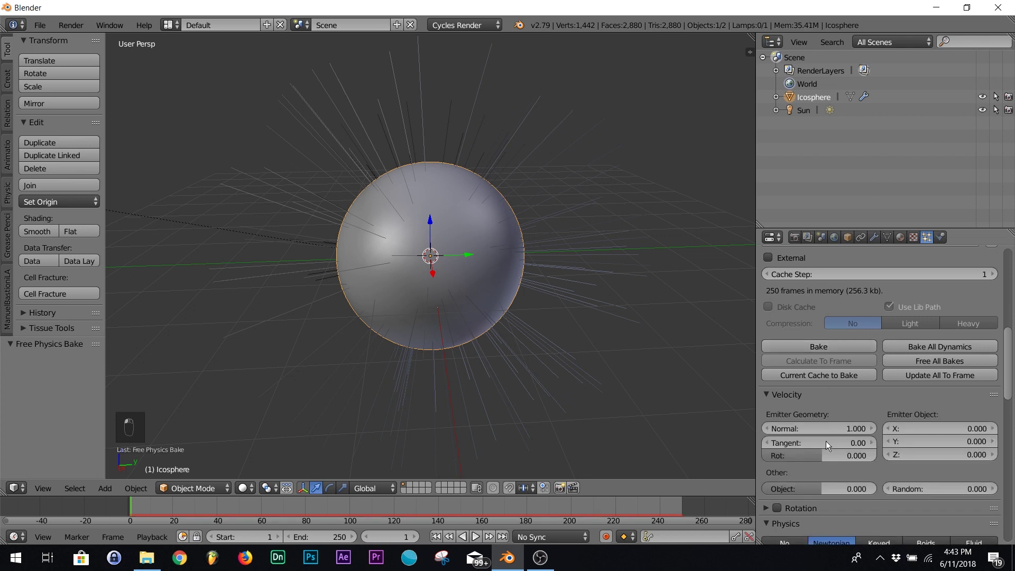
{"action": "left_click", "coordinate": [438, 537]}
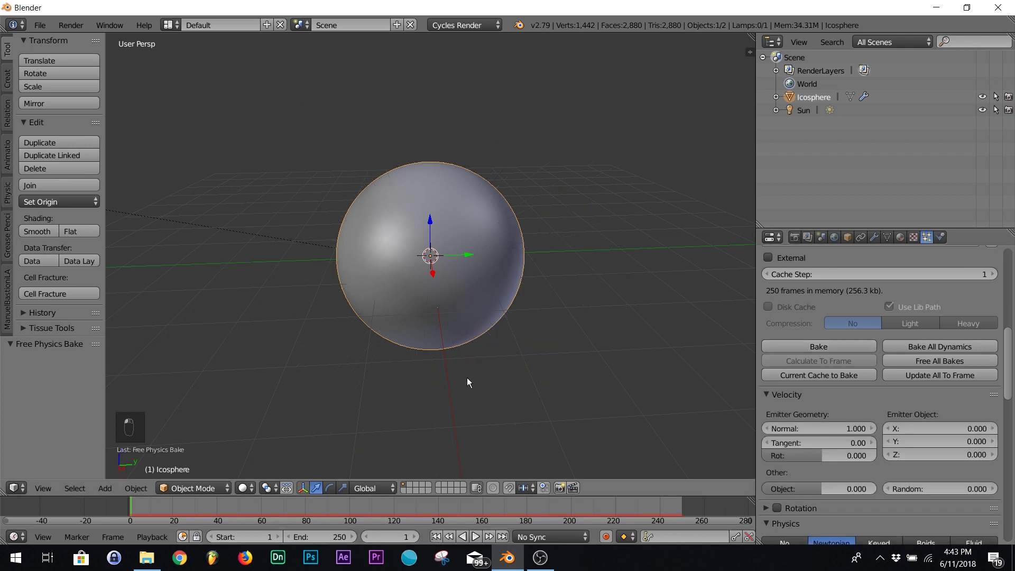
{"action": "key", "text": "shift+a"}
{"action": "mouse_move", "coordinate": [446, 440]}
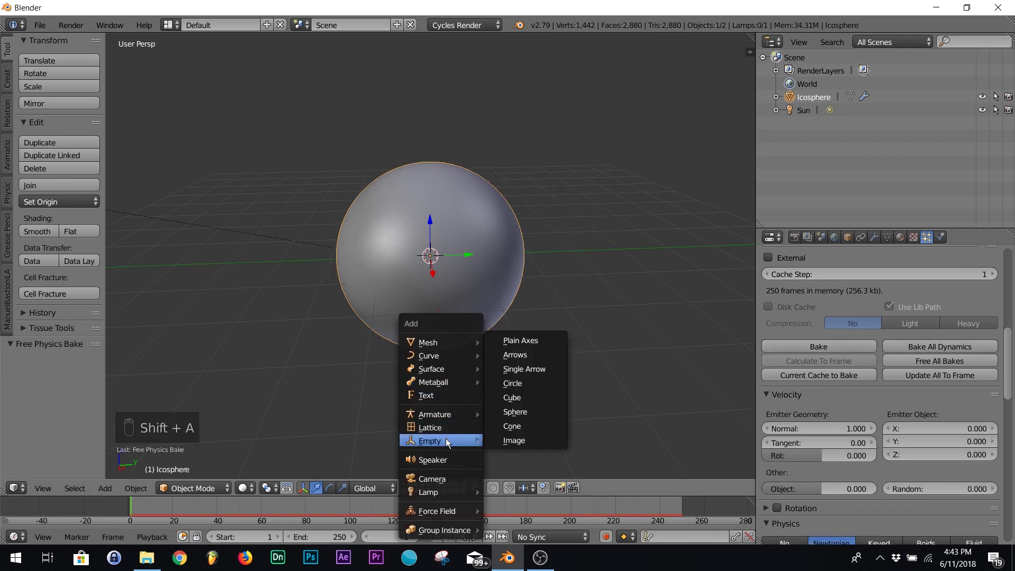
{"action": "left_click", "coordinate": [507, 339]}
{"action": "key", "text": "s"}
{"action": "left_click", "coordinate": [656, 281]}
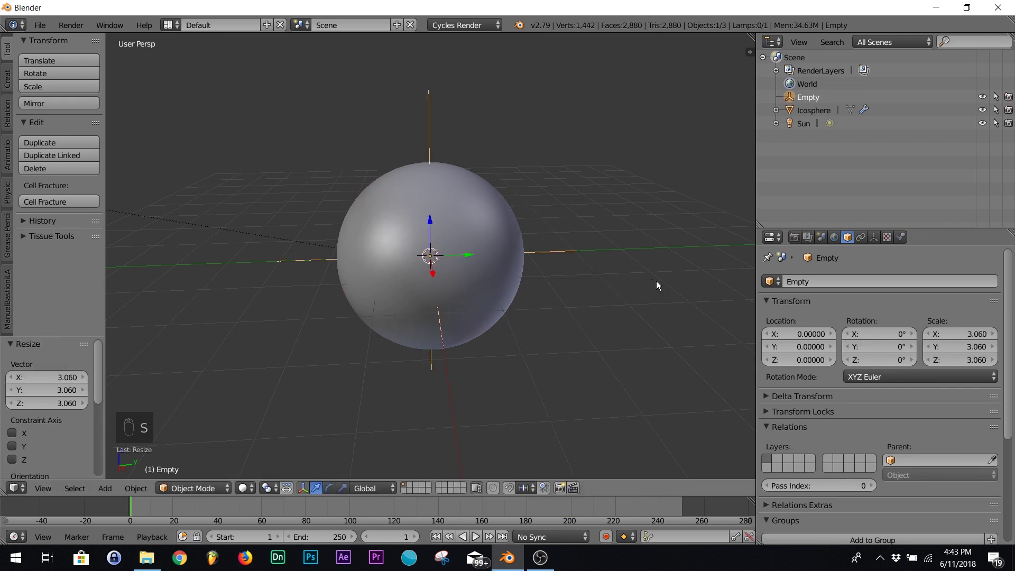
Step: Make the empty a Vortex force field with strength 5
{"action": "left_click", "coordinate": [901, 237]}
{"action": "left_click", "coordinate": [845, 302]}
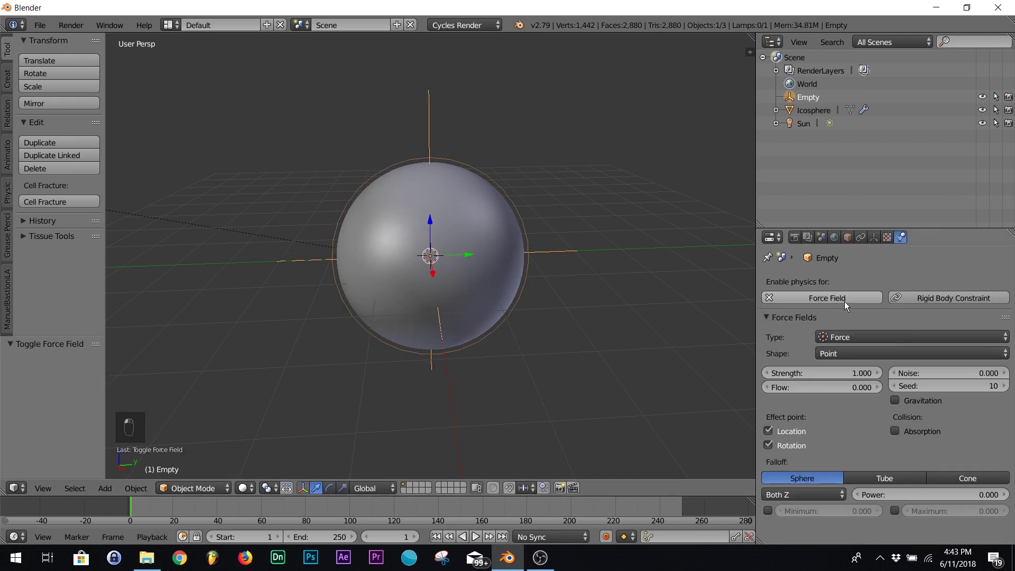
{"action": "left_click", "coordinate": [841, 337]}
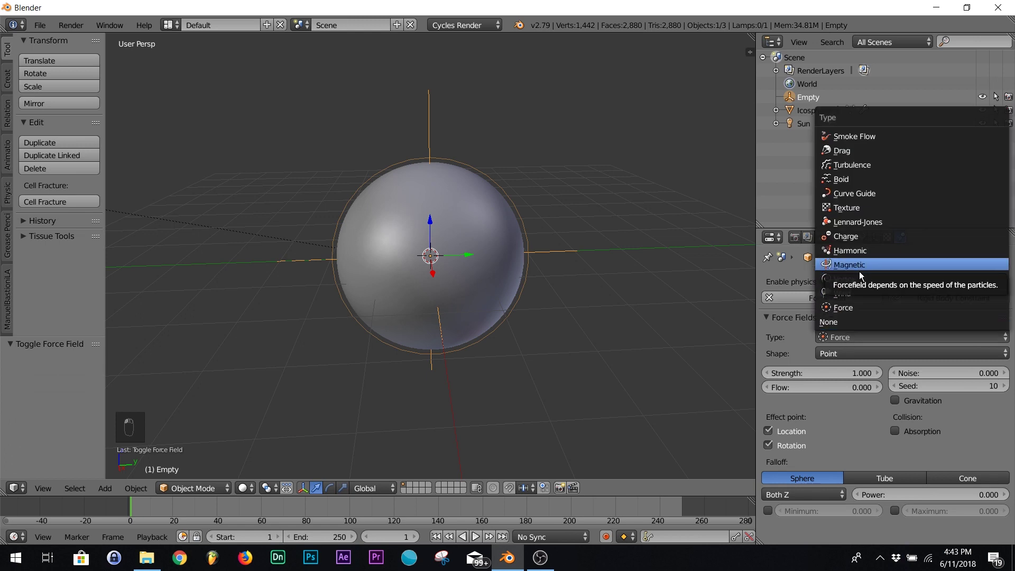
{"action": "left_click", "coordinate": [857, 280]}
{"action": "left_click", "coordinate": [861, 374]}
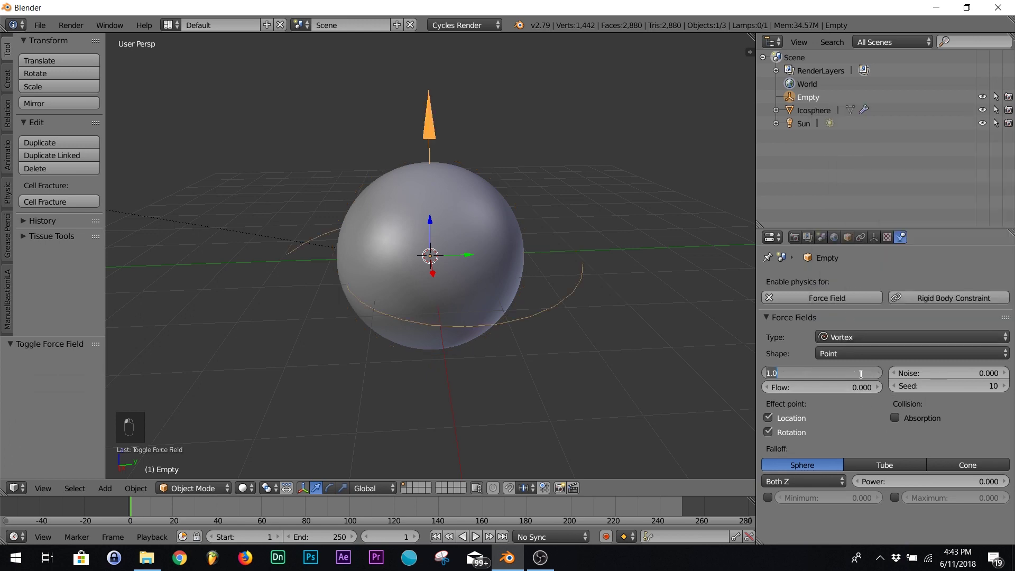
{"action": "key", "text": "Return"}
Step: Play the icosphere's particle animation to preview the vortex effect, then rewind
{"action": "left_click", "coordinate": [523, 228]}
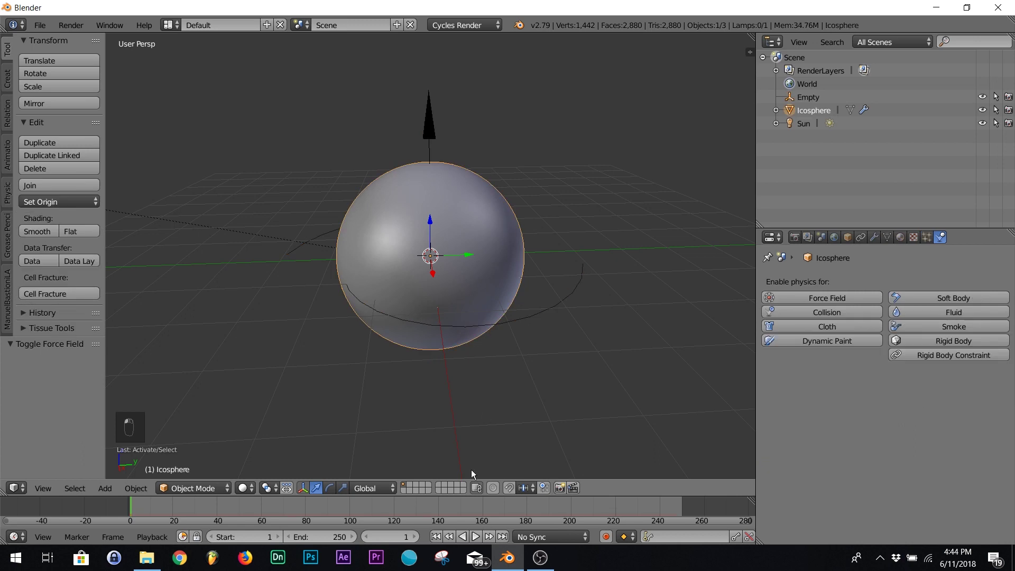
{"action": "left_click", "coordinate": [476, 537]}
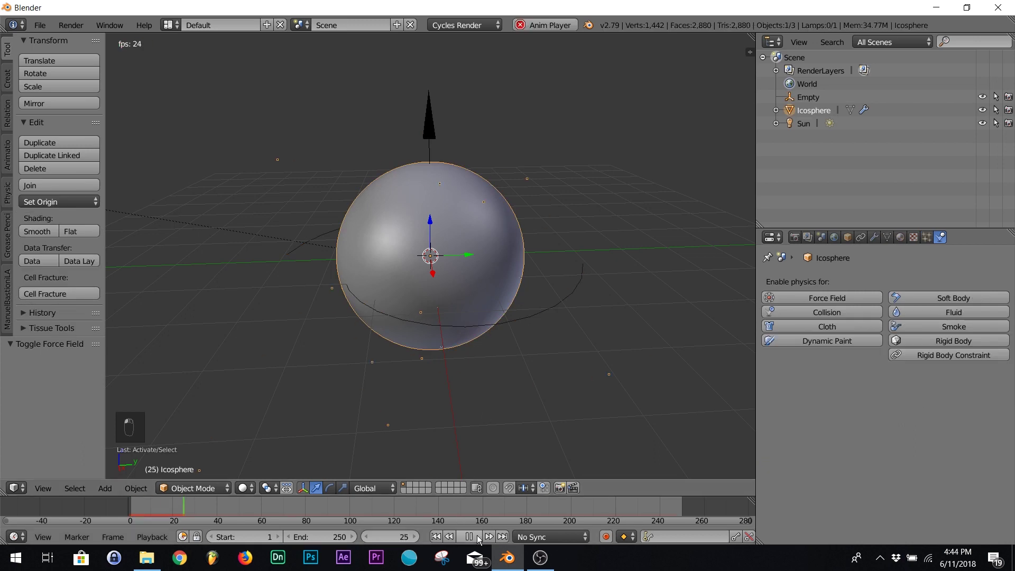
{"action": "scroll", "coordinate": [521, 368], "scroll_direction": "down", "scroll_amount": 4}
{"action": "middle_click_drag", "start_coordinate": [521, 368], "coordinate": [496, 325]}
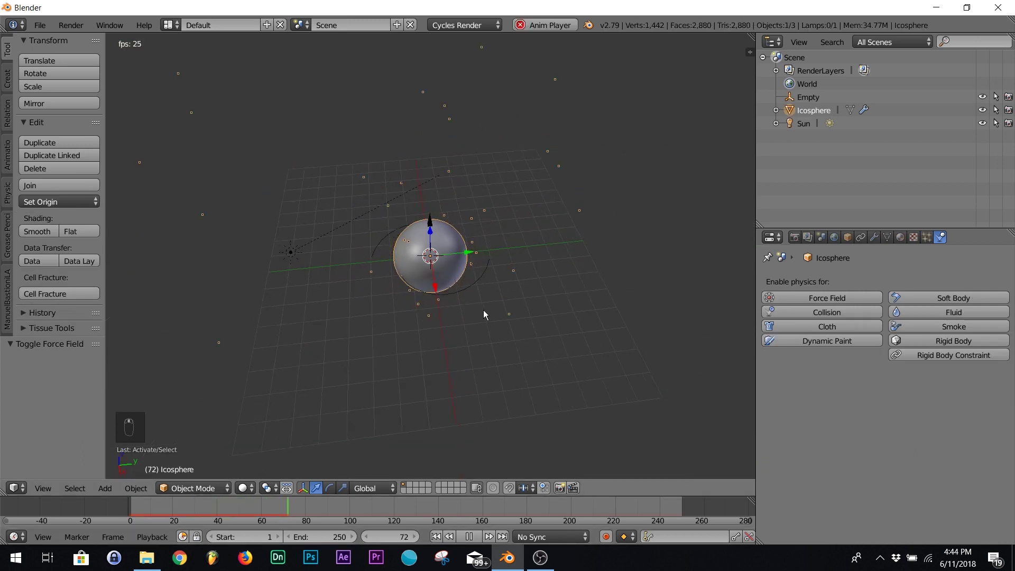
{"action": "scroll", "coordinate": [539, 334], "scroll_direction": "up", "scroll_amount": 2}
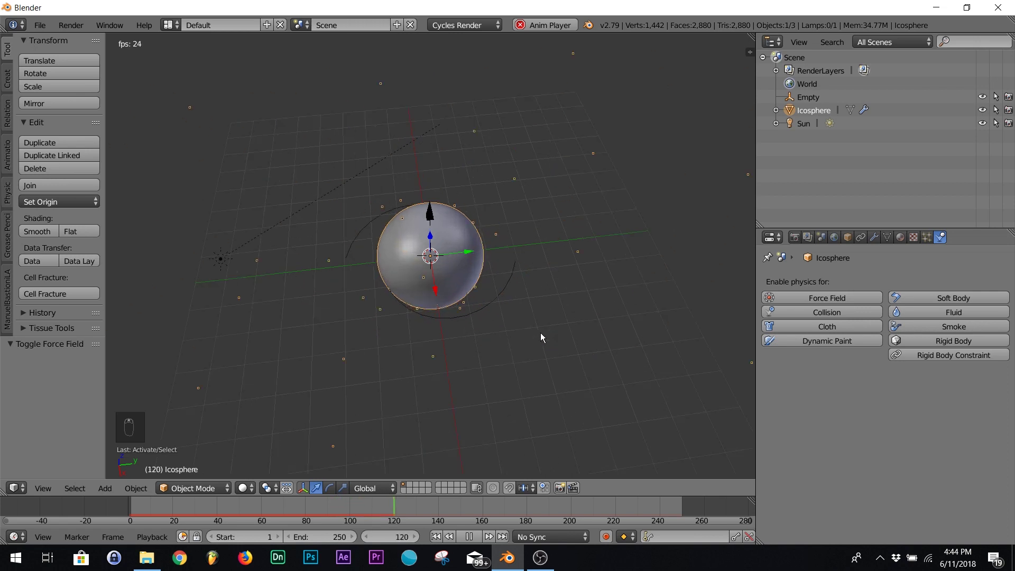
{"action": "left_click", "coordinate": [468, 537]}
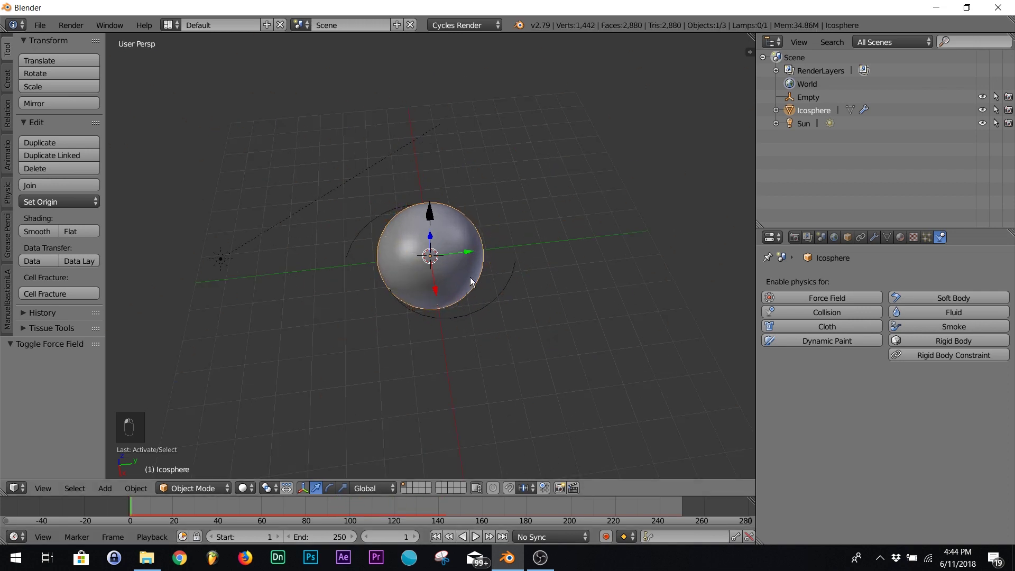
{"action": "left_click", "coordinate": [436, 536]}
Step: Set the vortex Flow to 3 and preview the particles
{"action": "right_click", "coordinate": [540, 291]}
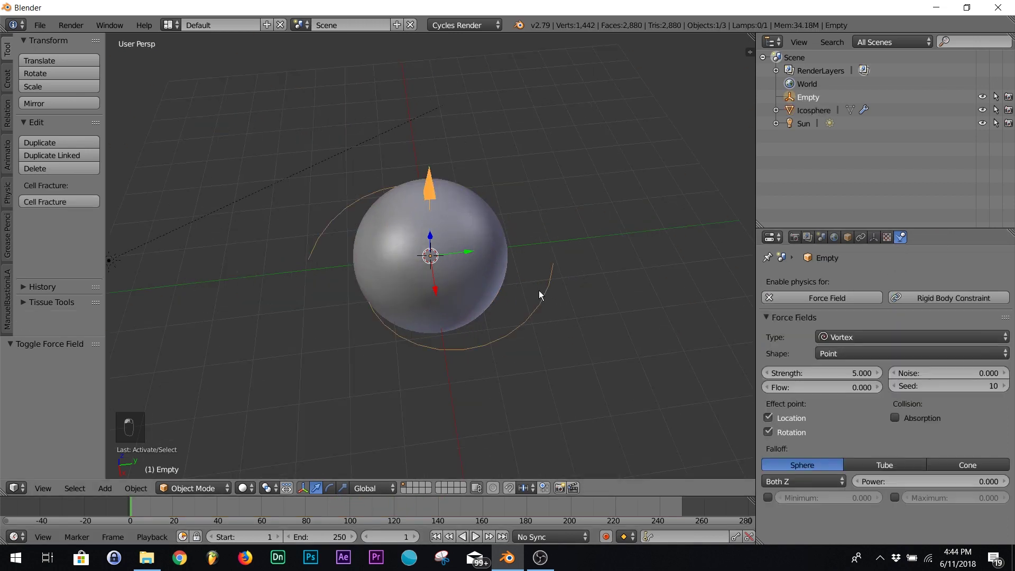
{"action": "left_click", "coordinate": [802, 387]}
{"action": "type", "text": "3"}
{"action": "key", "text": "Return"}
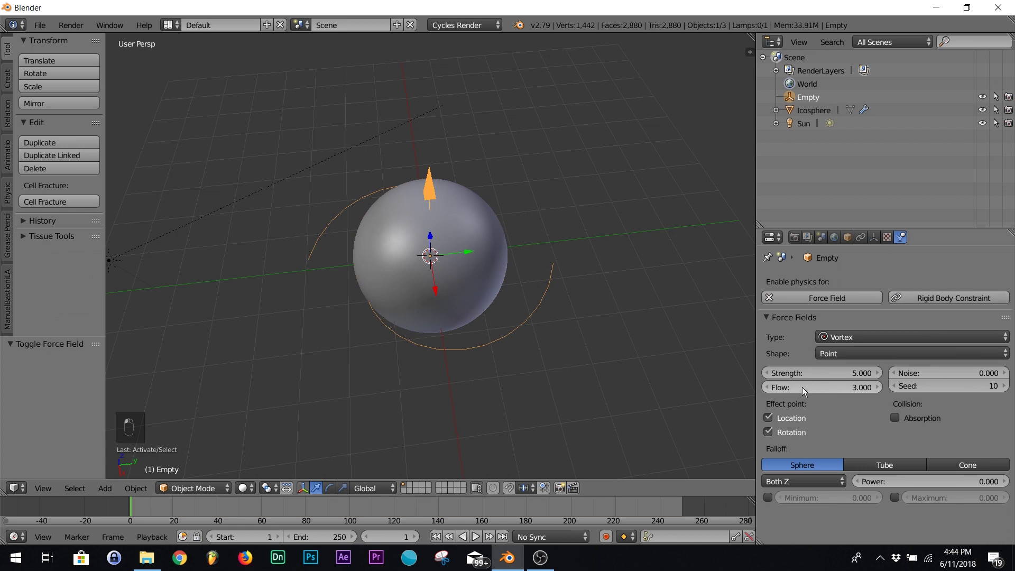
{"action": "left_click", "coordinate": [475, 536]}
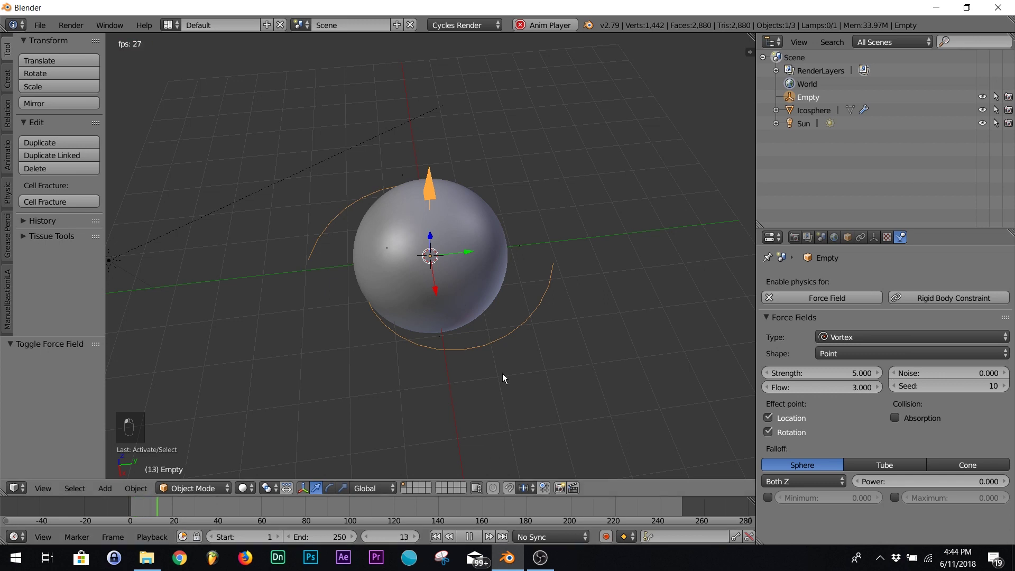
{"action": "right_click", "coordinate": [493, 287]}
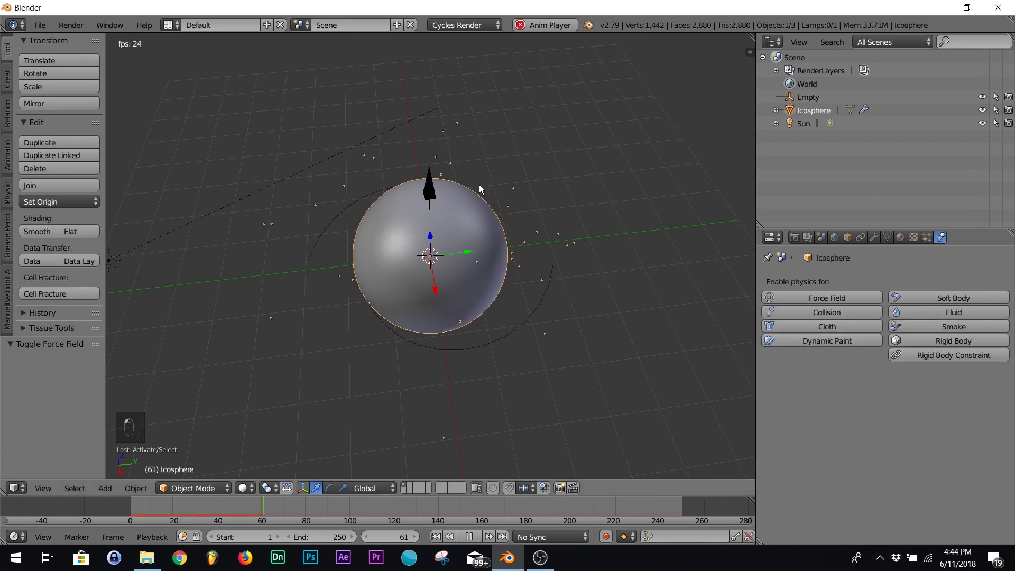
{"action": "left_click", "coordinate": [469, 537]}
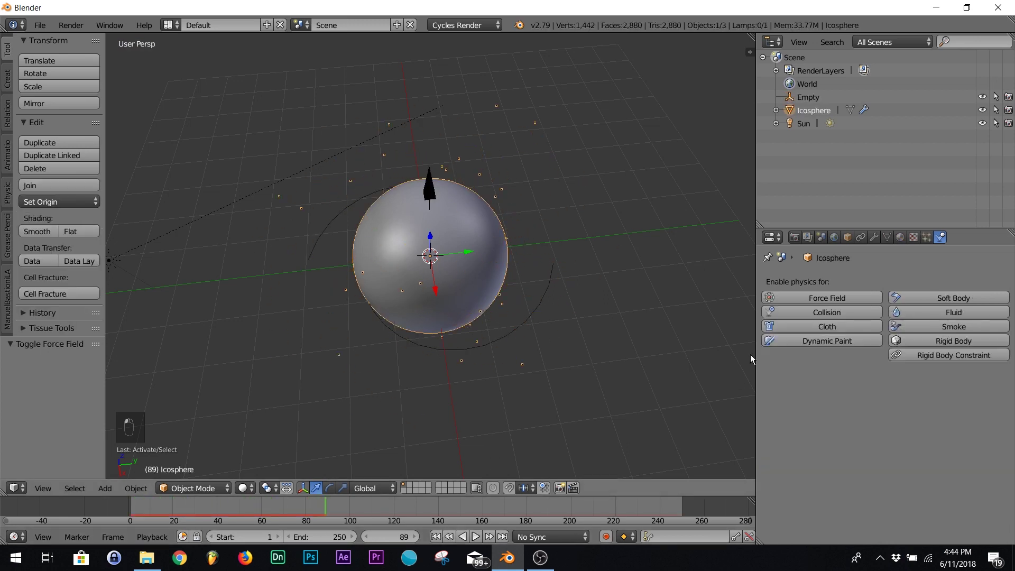
Step: Raise the vortex Flow to 5 and replay the swirling particles from frame 1
{"action": "right_click", "coordinate": [545, 314]}
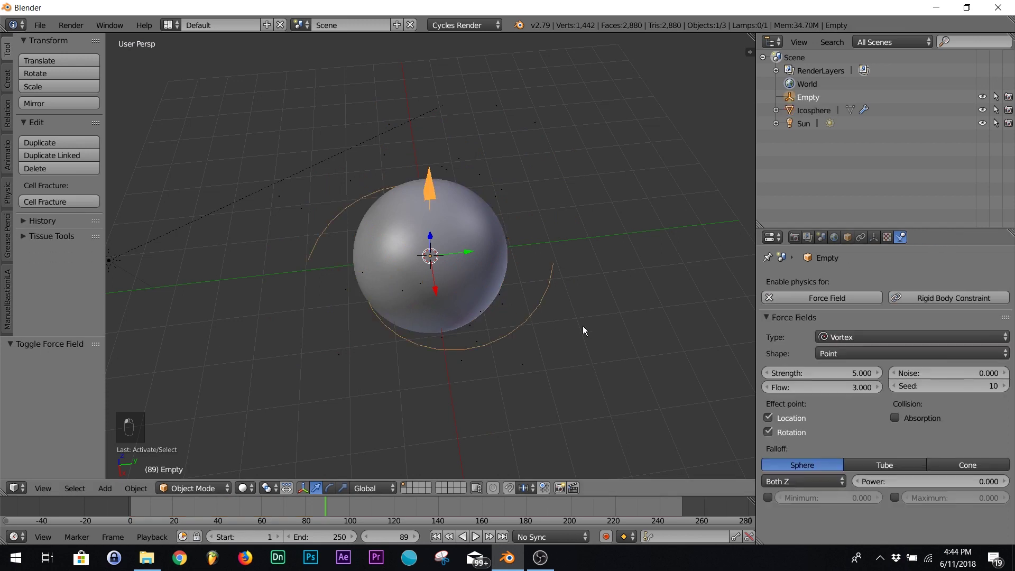
{"action": "left_click", "coordinate": [850, 387]}
{"action": "key", "text": "Return"}
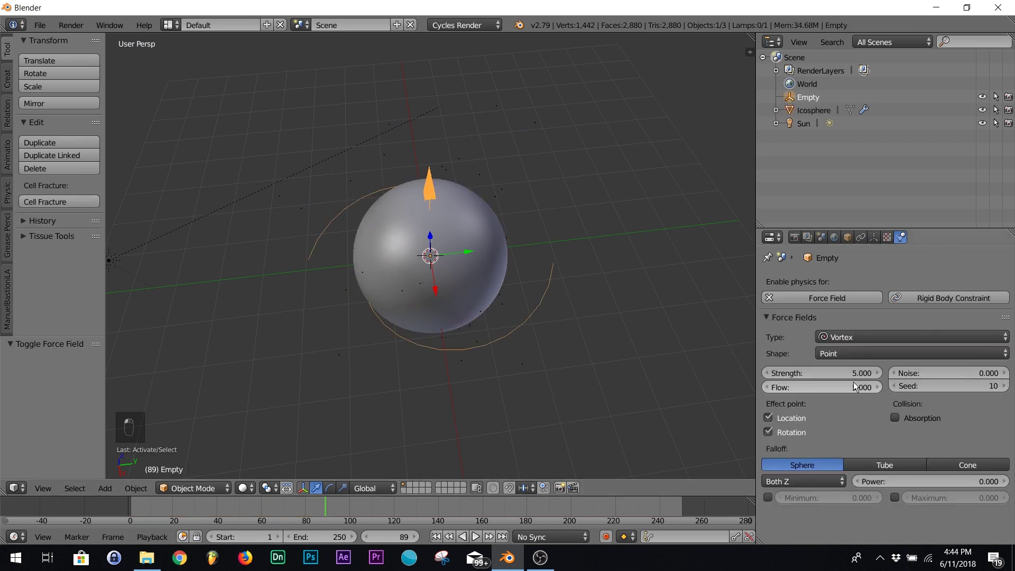
{"action": "left_click", "coordinate": [436, 536]}
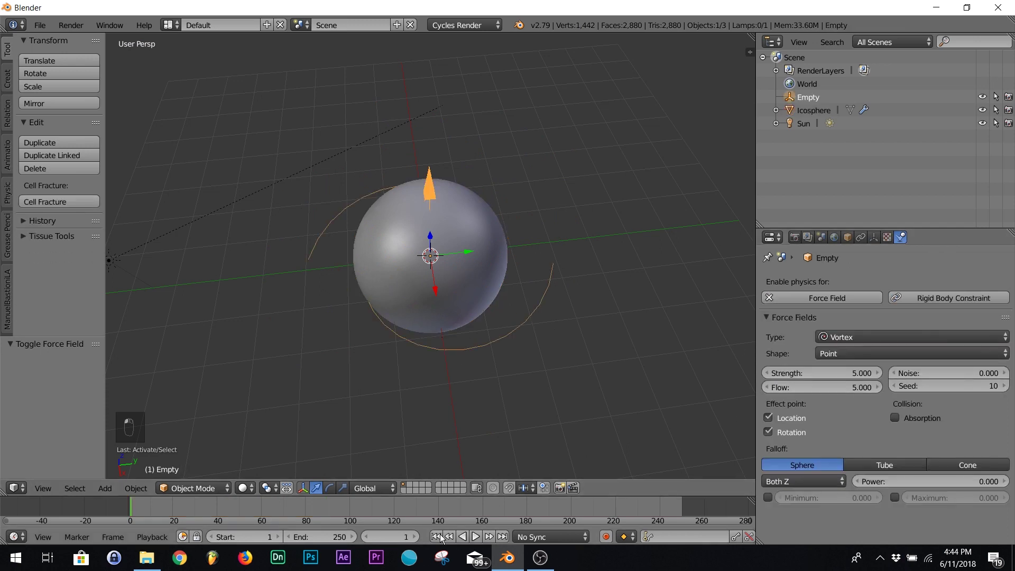
{"action": "left_click", "coordinate": [473, 536]}
{"action": "right_click", "coordinate": [501, 294]}
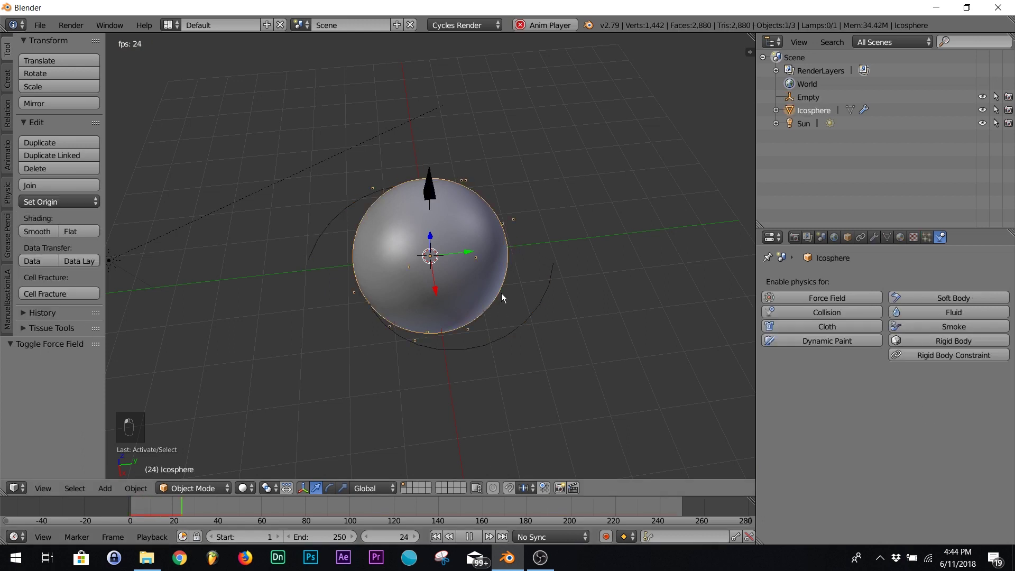
{"action": "left_click", "coordinate": [479, 536]}
{"action": "left_click", "coordinate": [434, 537]}
{"action": "scroll", "coordinate": [498, 349], "scroll_direction": "up", "scroll_amount": 3}
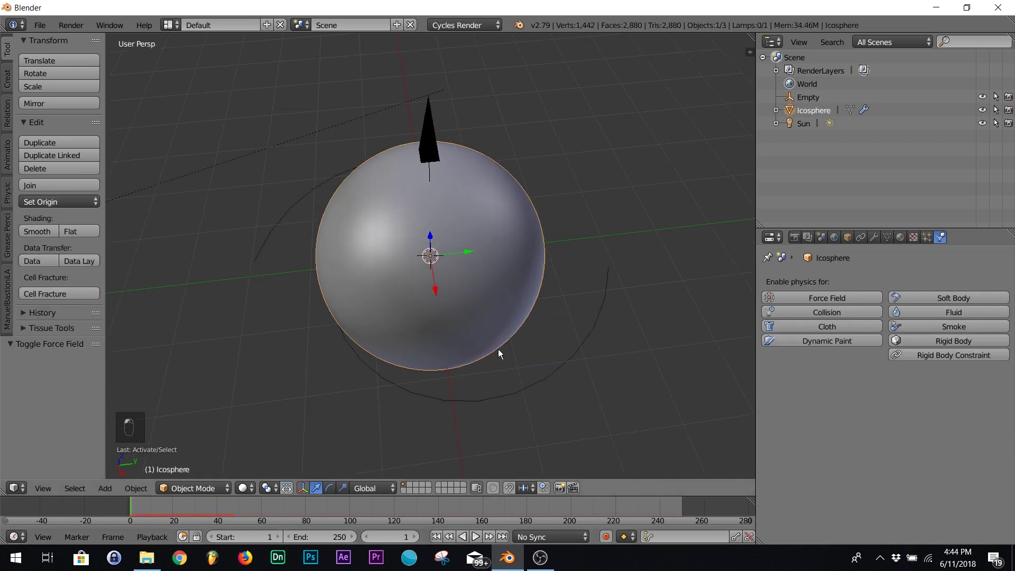
{"action": "middle_click_drag", "start_coordinate": [498, 349], "coordinate": [479, 283]}
{"action": "left_click", "coordinate": [927, 237]}
Step: Orbit around the icosphere and select it to inspect its swirling particle paths
{"action": "scroll", "coordinate": [817, 458], "scroll_direction": "down", "scroll_amount": 2}
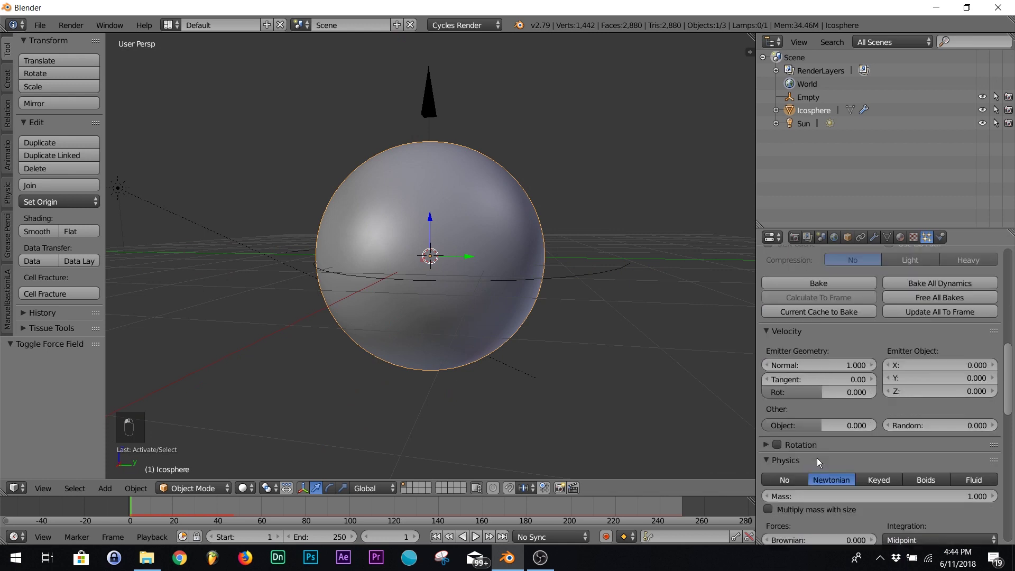
{"action": "scroll", "coordinate": [816, 448], "scroll_direction": "up", "scroll_amount": 5}
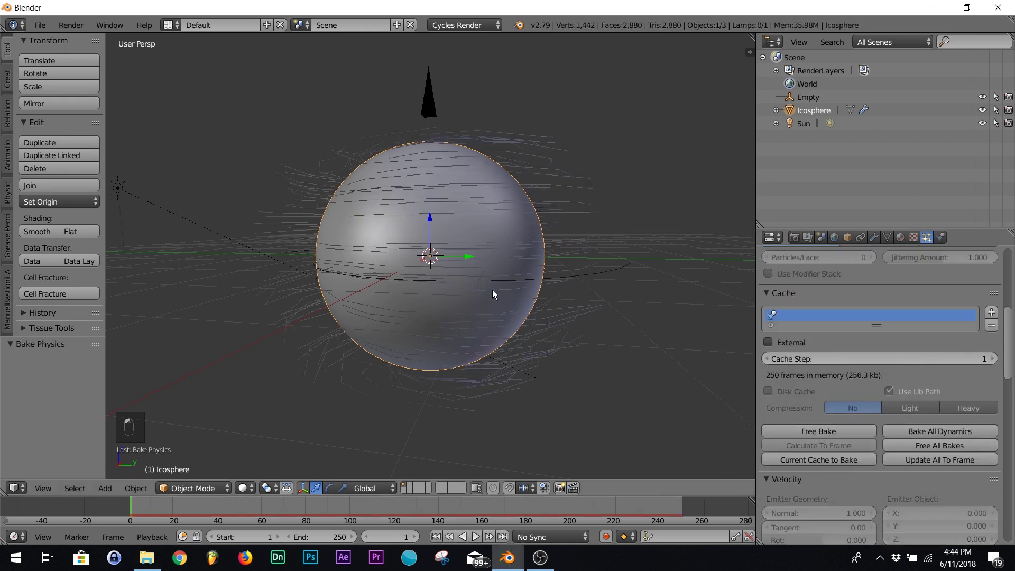
{"action": "middle_click_drag", "start_coordinate": [493, 295], "coordinate": [601, 210]}
{"action": "scroll", "coordinate": [486, 275], "scroll_direction": "up", "scroll_amount": 3}
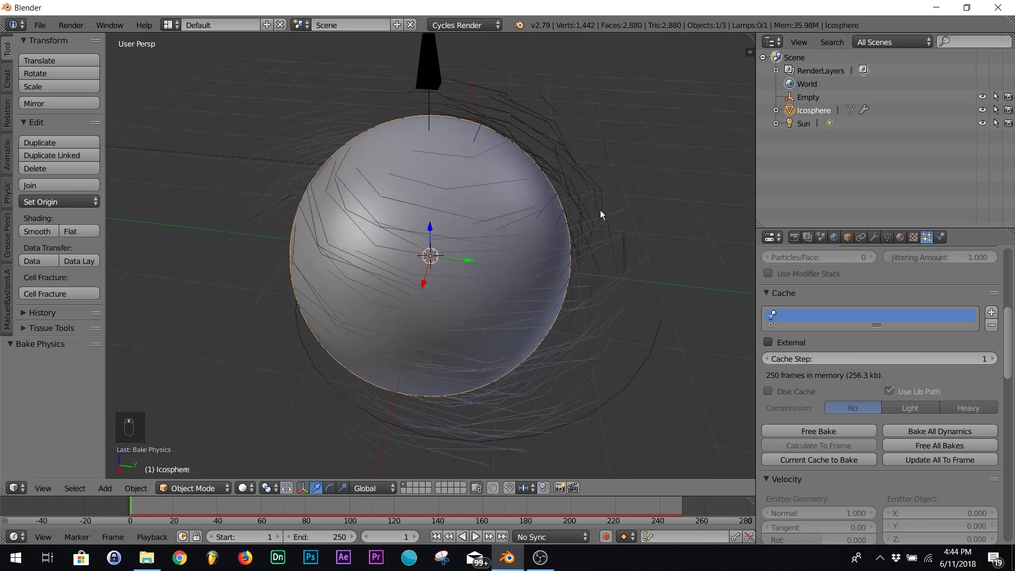
{"action": "middle_click_drag", "start_coordinate": [560, 146], "coordinate": [472, 190]}
{"action": "right_click", "coordinate": [471, 190]}
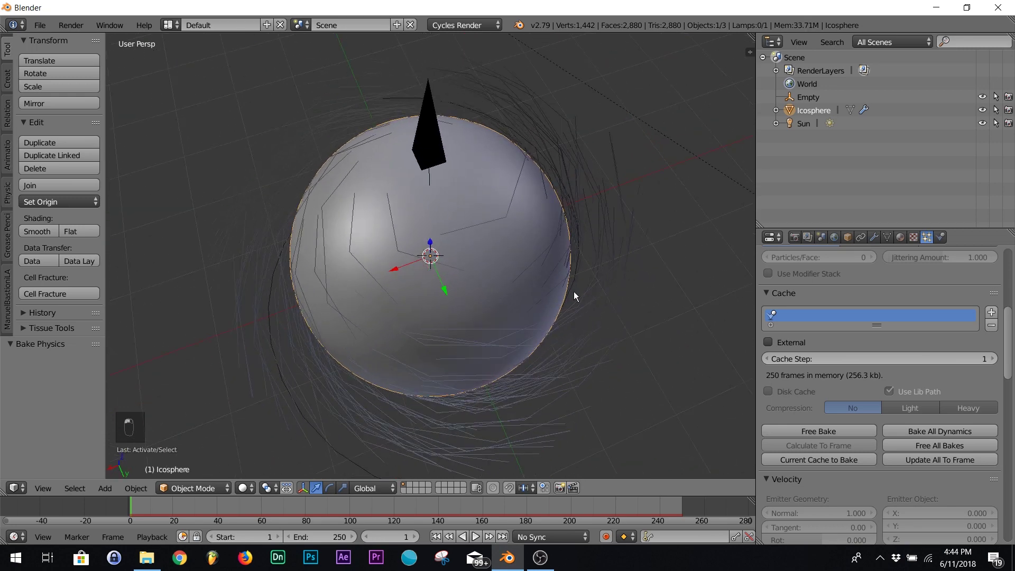
{"action": "middle_click_drag", "start_coordinate": [576, 295], "coordinate": [627, 234]}
{"action": "scroll", "coordinate": [909, 332], "scroll_direction": "down", "scroll_amount": 15}
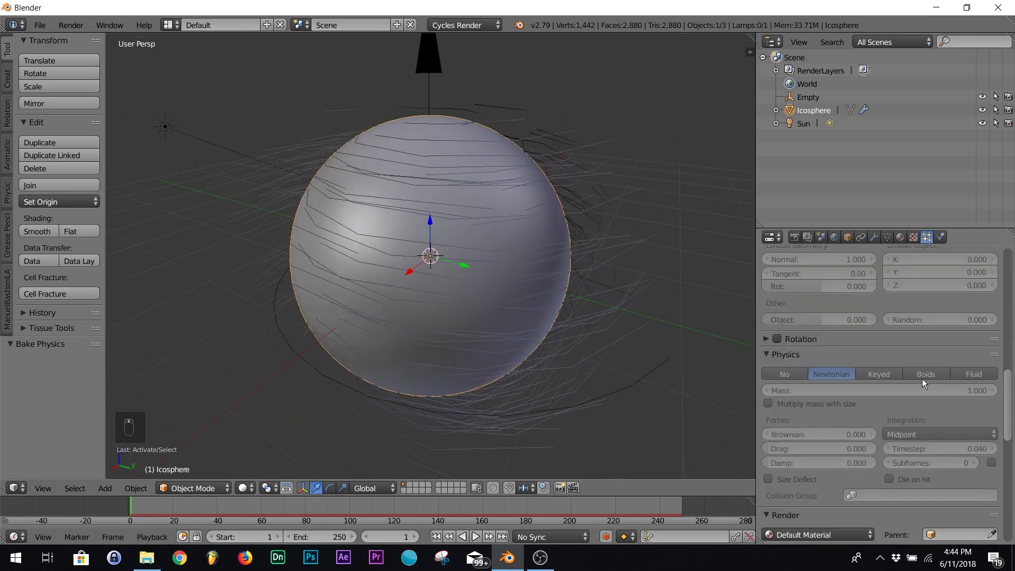
{"action": "scroll", "coordinate": [922, 398], "scroll_direction": "down", "scroll_amount": 6}
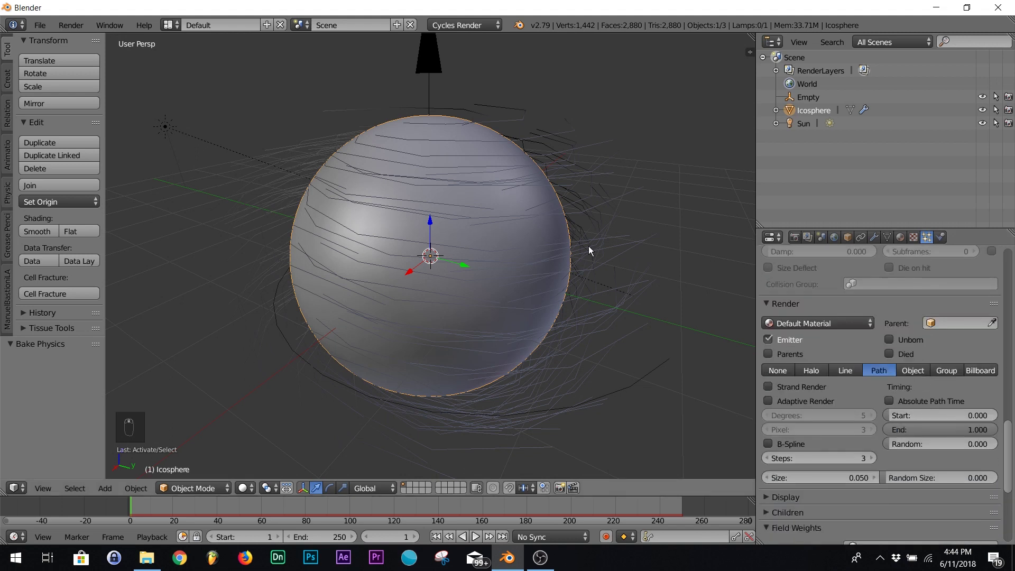
{"action": "scroll", "coordinate": [921, 471], "scroll_direction": "down", "scroll_amount": 4}
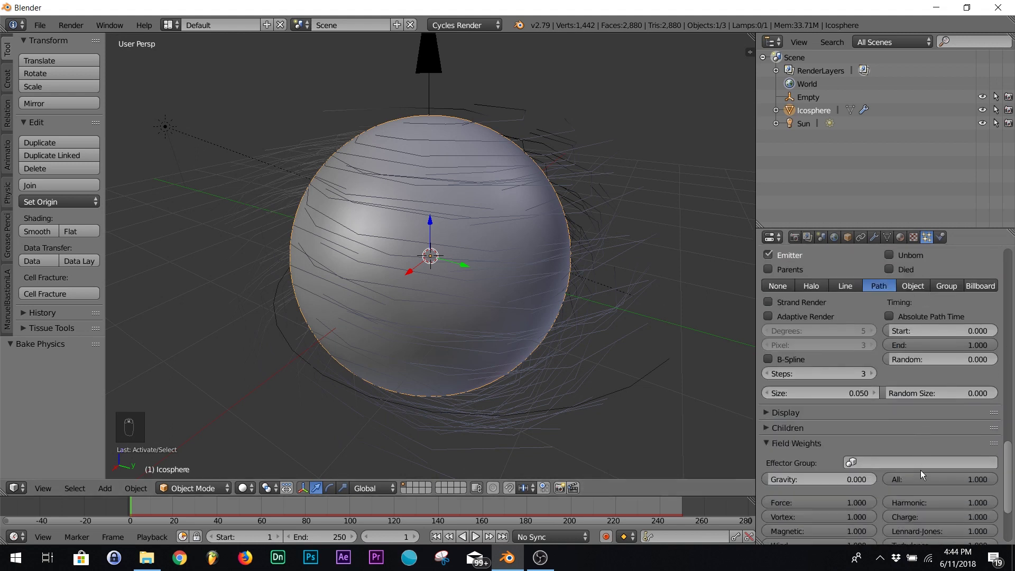
{"action": "scroll", "coordinate": [921, 470], "scroll_direction": "up", "scroll_amount": 10}
{"action": "scroll", "coordinate": [920, 470], "scroll_direction": "down", "scroll_amount": 12}
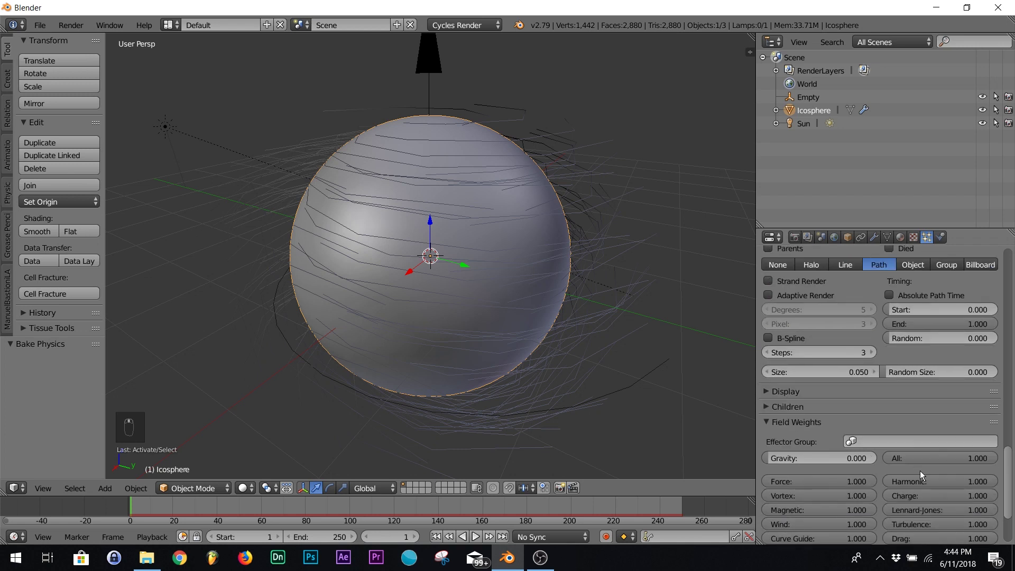
Step: Set the particle path display steps to 6 for smoother swirling arcs
{"action": "left_click", "coordinate": [783, 391]}
{"action": "left_click", "coordinate": [963, 483]}
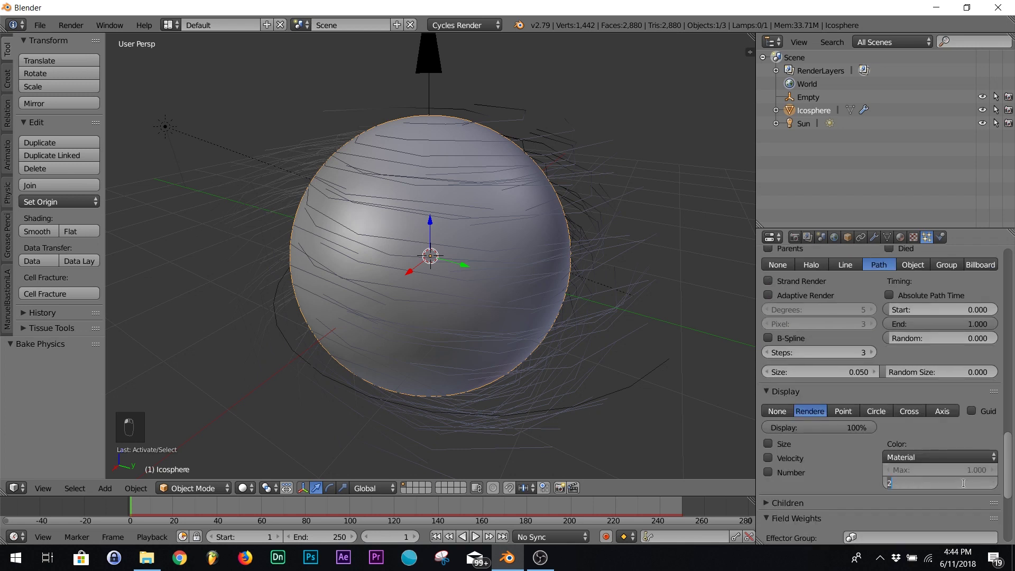
{"action": "type", "text": "6"}
{"action": "key", "text": "Return"}
{"action": "middle_click_drag", "start_coordinate": [608, 386], "coordinate": [452, 186]}
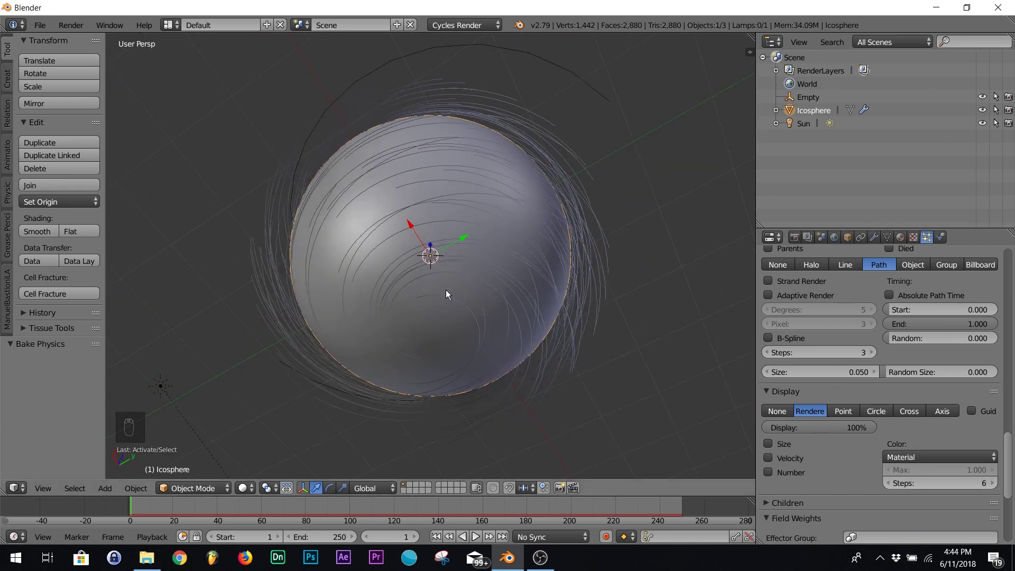
{"action": "middle_click_drag", "start_coordinate": [448, 217], "coordinate": [497, 271]}
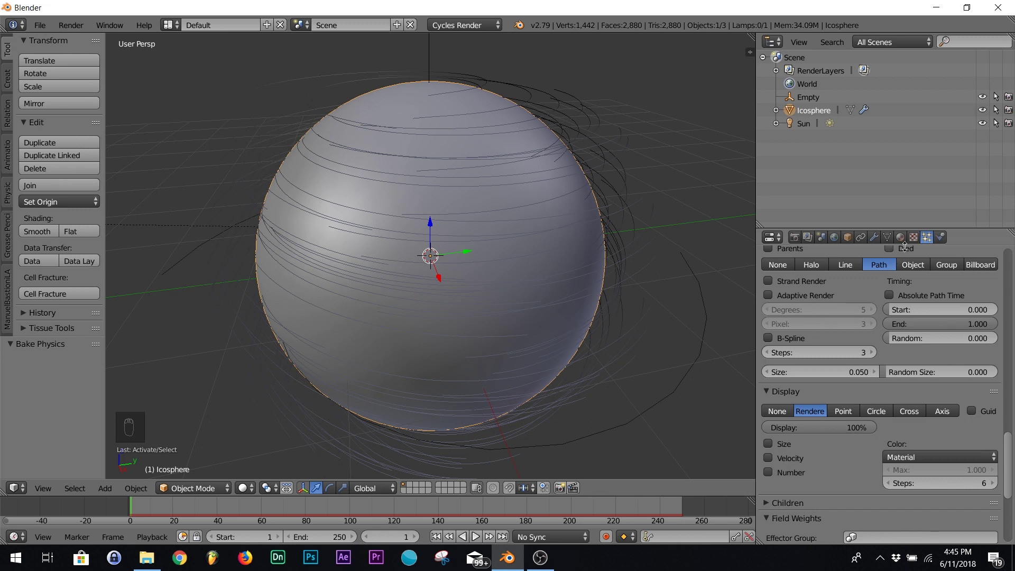
Step: Convert the Icosphere's baked particle paths to a mesh, then turn that mesh into a curve
{"action": "left_click", "coordinate": [874, 236]}
{"action": "left_click", "coordinate": [871, 315]}
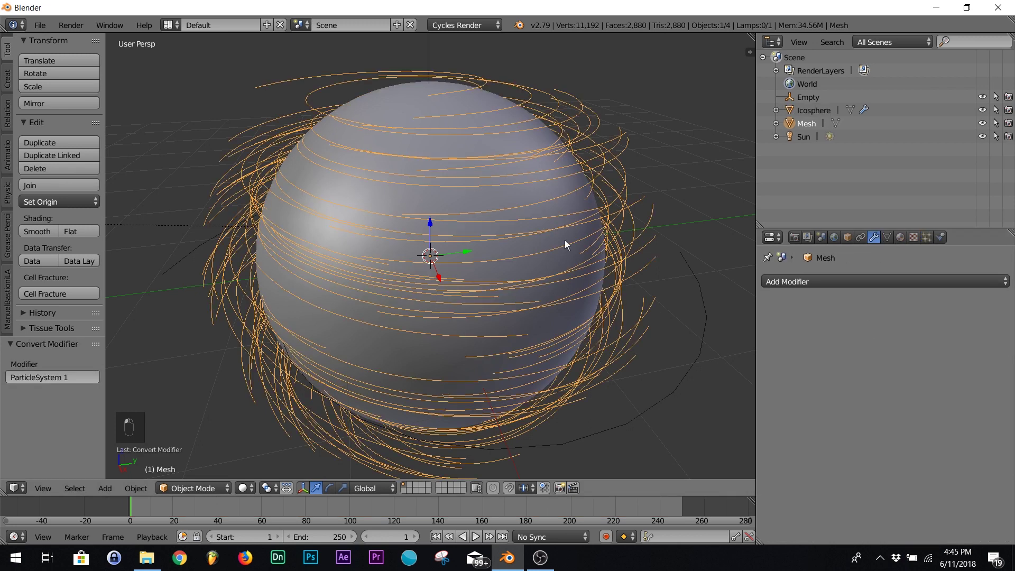
{"action": "key", "text": "space"}
{"action": "left_click", "coordinate": [622, 265]}
{"action": "left_click", "coordinate": [581, 263]}
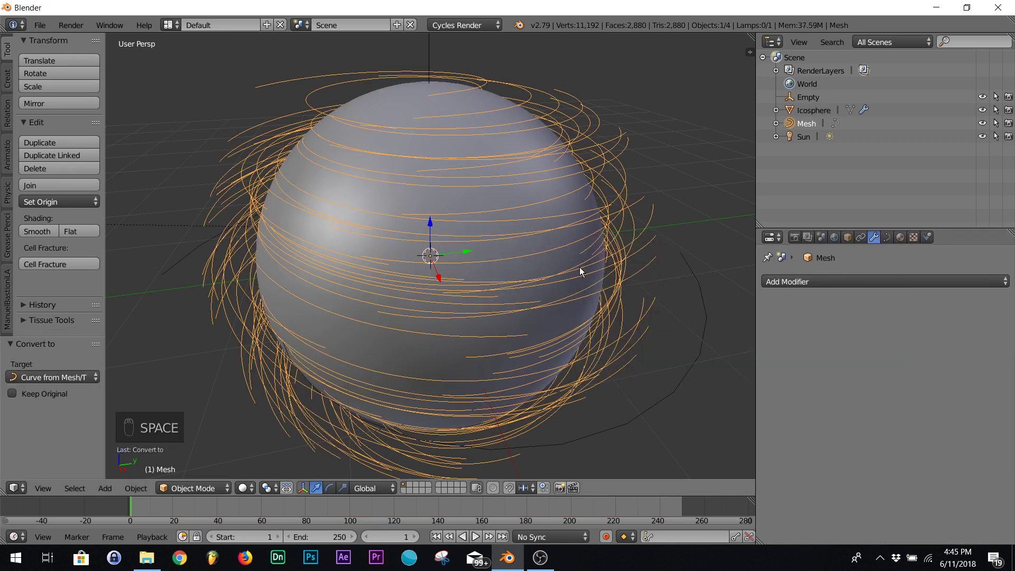
Step: Give the curve Full fill, bevel depth 0.021 and bevel resolution 2, then preview it rendered
{"action": "left_click", "coordinate": [887, 238]}
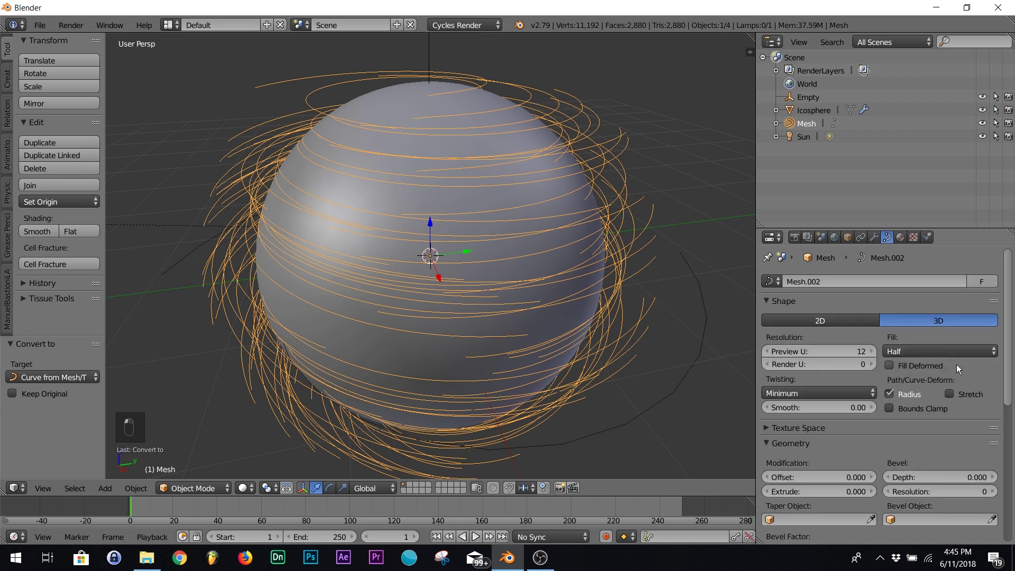
{"action": "left_click", "coordinate": [937, 353]}
{"action": "left_click", "coordinate": [907, 329]}
{"action": "left_click_drag", "start_coordinate": [921, 477], "coordinate": [946, 492]}
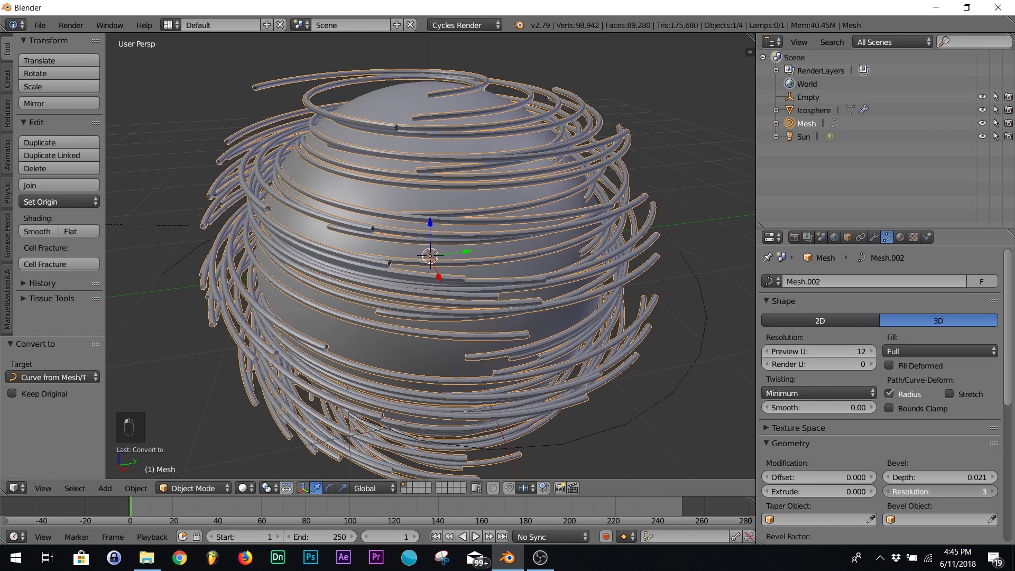
{"action": "left_click", "coordinate": [37, 231]}
{"action": "scroll", "coordinate": [549, 250], "scroll_direction": "down", "scroll_amount": 3}
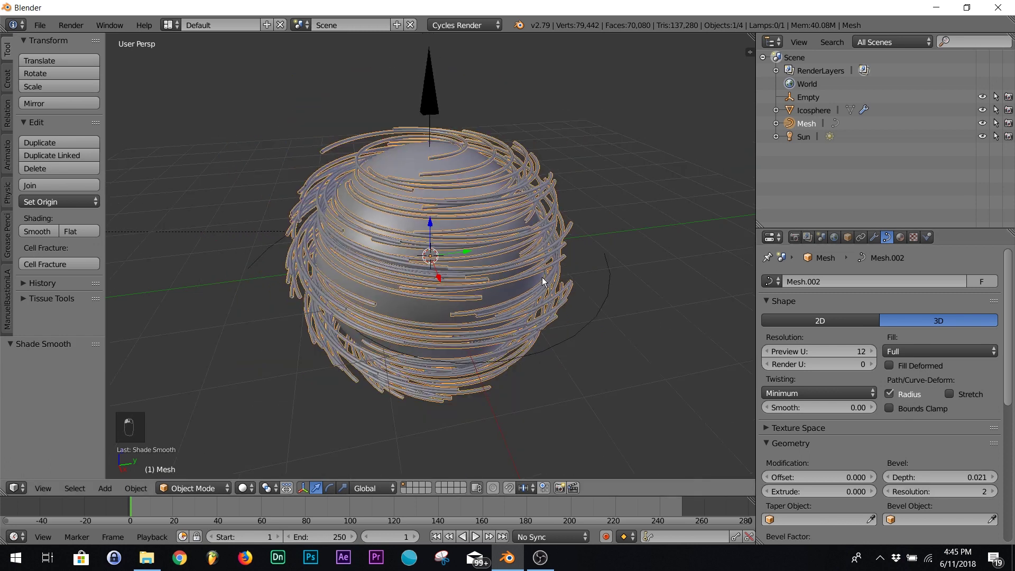
{"action": "key", "text": "shift+z"}
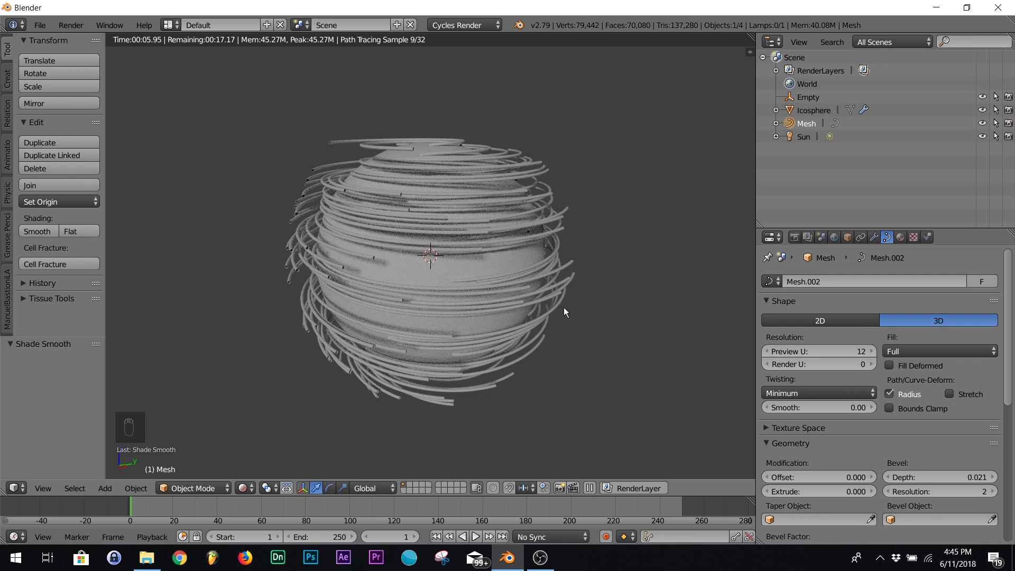
Step: Return to solid shading, select the vortex Empty and confirm its force field type stays Vortex
{"action": "key", "text": "shift+z"}
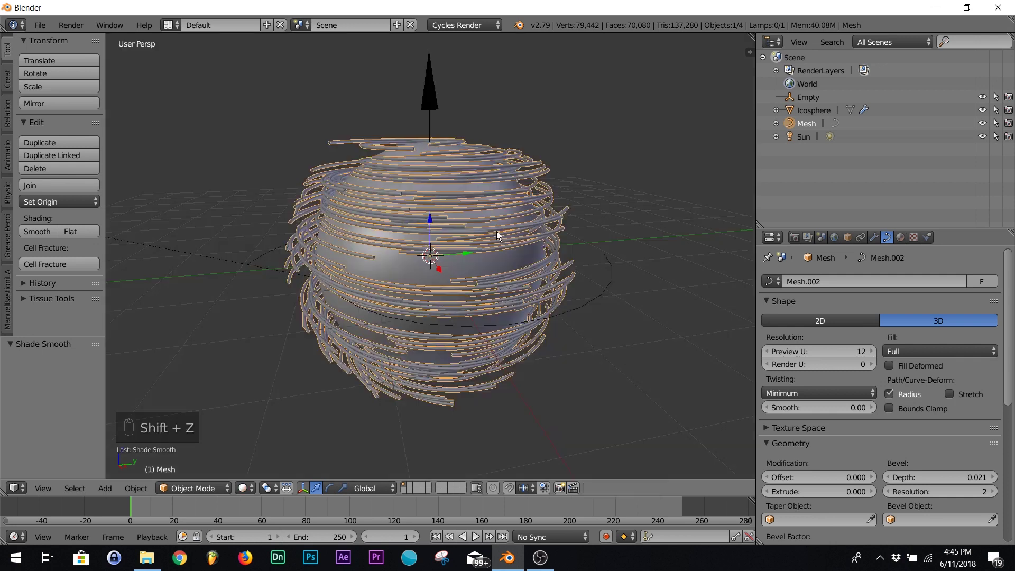
{"action": "mouse_move", "coordinate": [515, 206]}
{"action": "middle_mouse_down"}
{"action": "mouse_move", "coordinate": [496, 256]}
{"action": "mouse_move", "coordinate": [662, 335]}
{"action": "middle_mouse_up"}
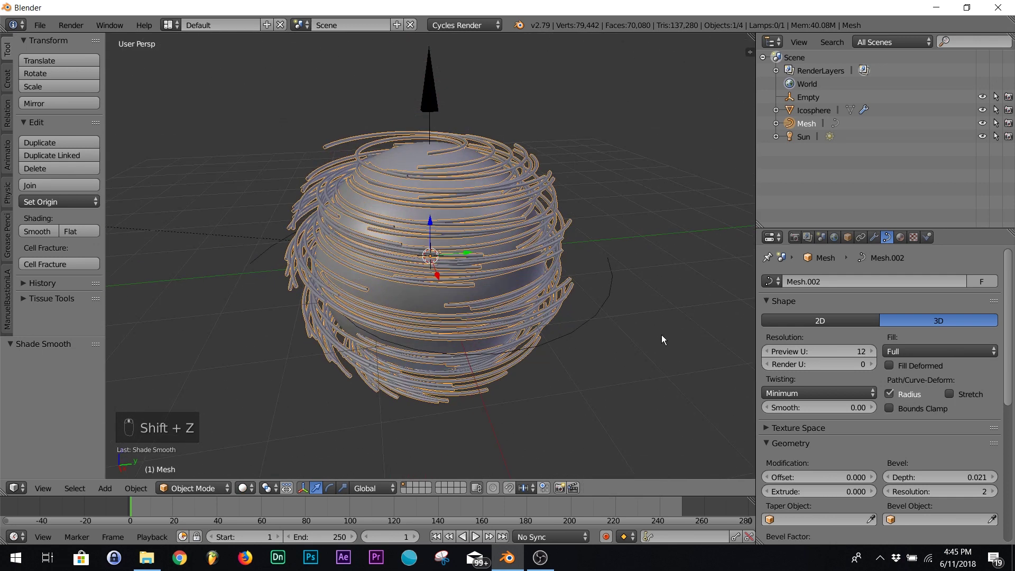
{"action": "right_click", "coordinate": [608, 311]}
{"action": "left_click", "coordinate": [901, 237]}
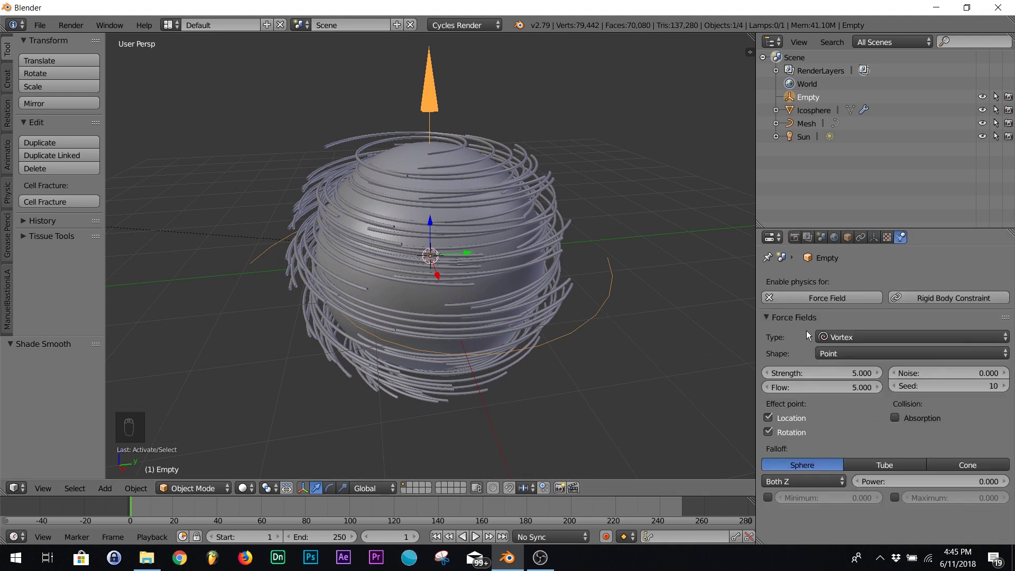
{"action": "left_click", "coordinate": [846, 338]}
{"action": "left_click", "coordinate": [847, 341]}
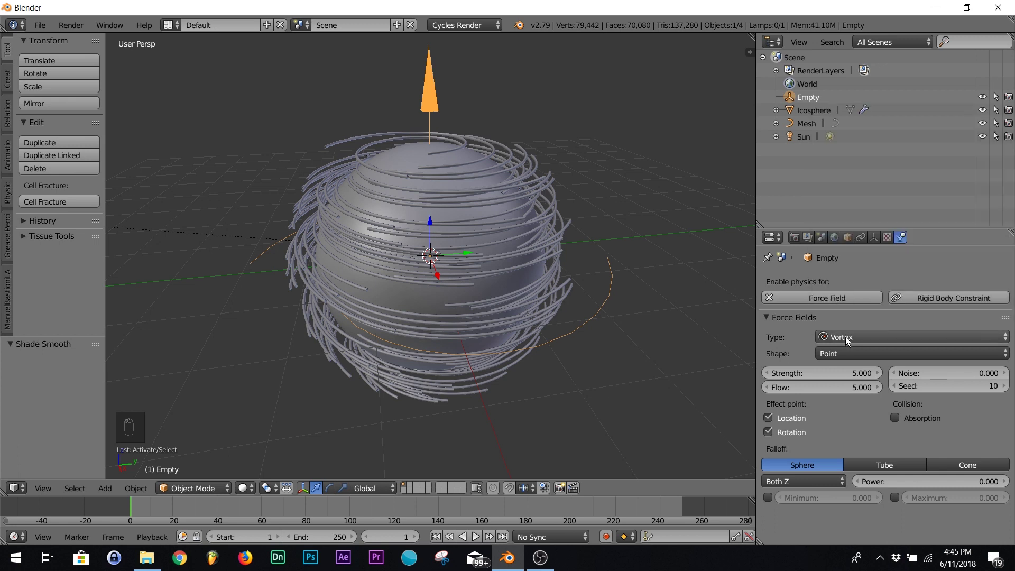
{"action": "middle_click_drag", "start_coordinate": [614, 331], "coordinate": [527, 238]}
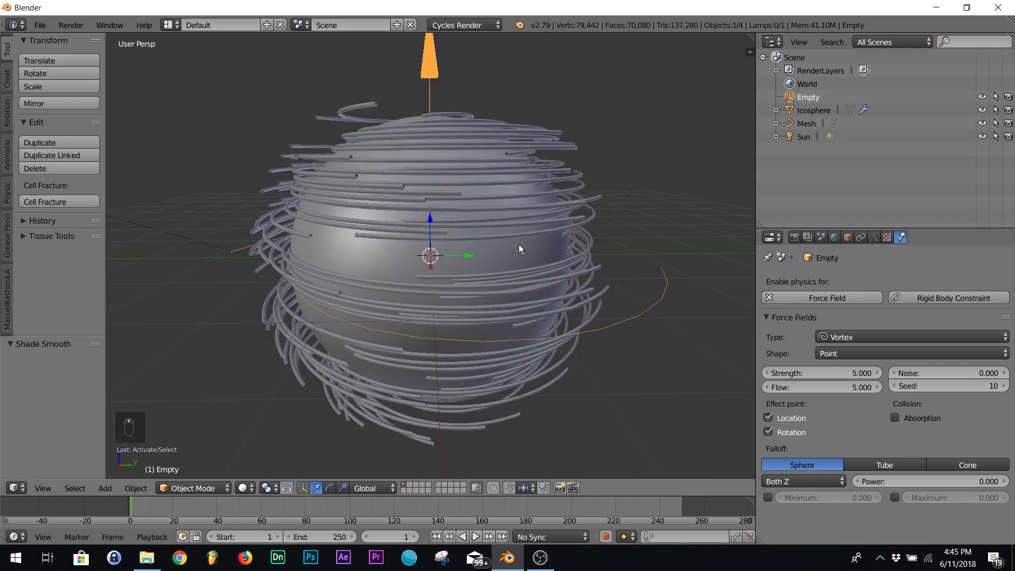